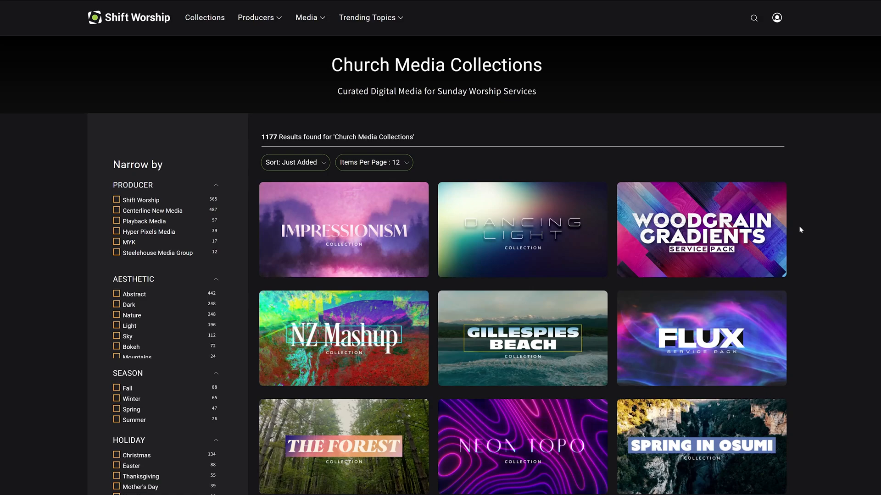
- Open the Flux Service Pack collection in the Quick Editor and list its motion backgrounds
{"action": "left_click", "coordinate": [694, 342]}
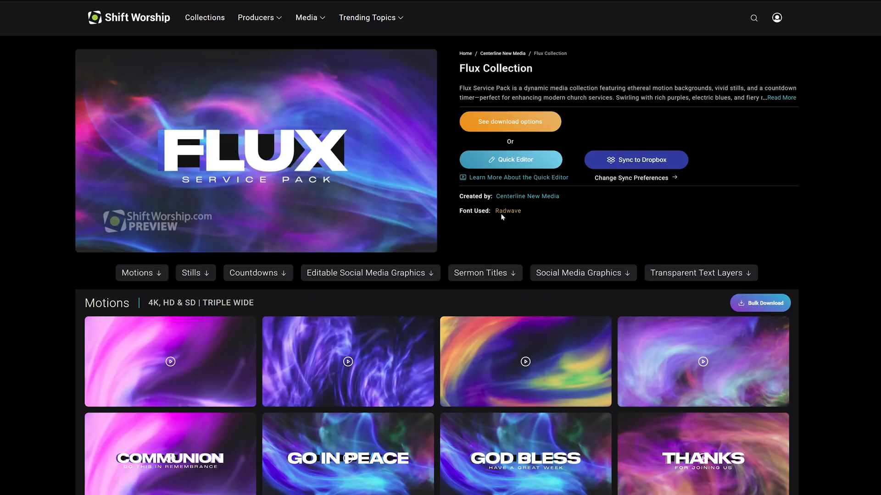
{"action": "left_click", "coordinate": [515, 165]}
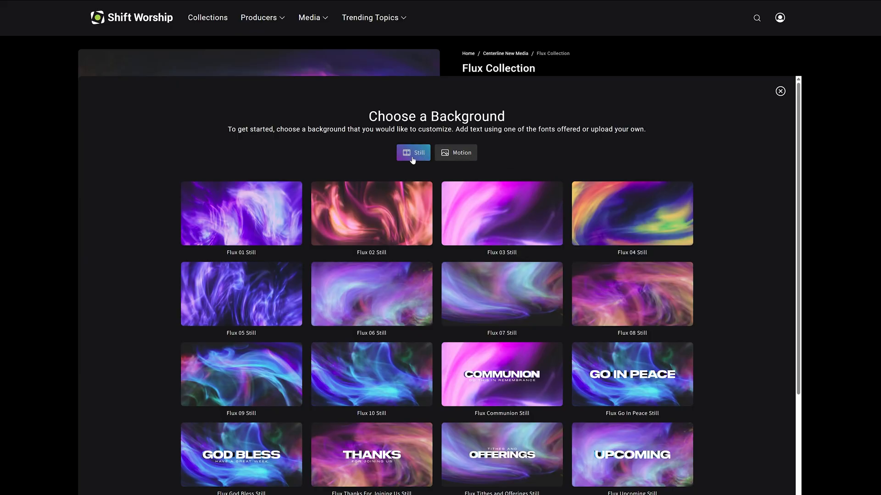
{"action": "left_click", "coordinate": [454, 156]}
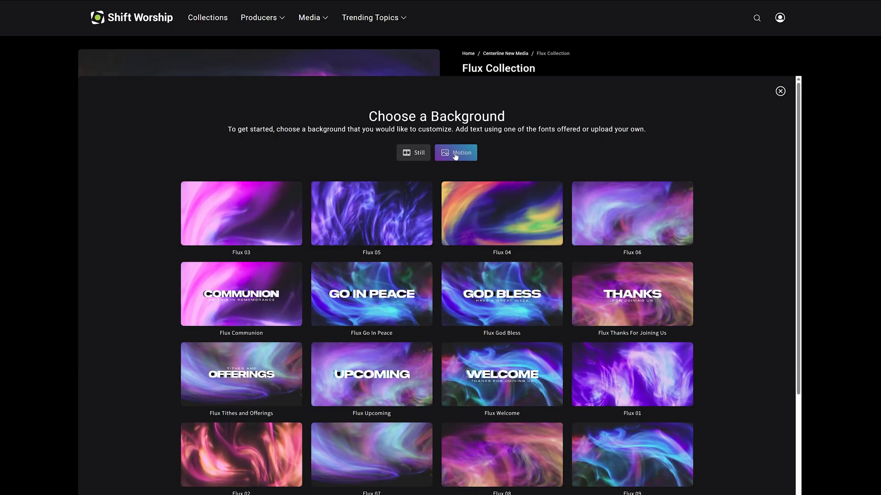
- Look through the motion backgrounds and choose Flux 01 for editing
{"action": "scroll", "coordinate": [696, 342], "scroll_direction": "down", "scroll_amount": 3}
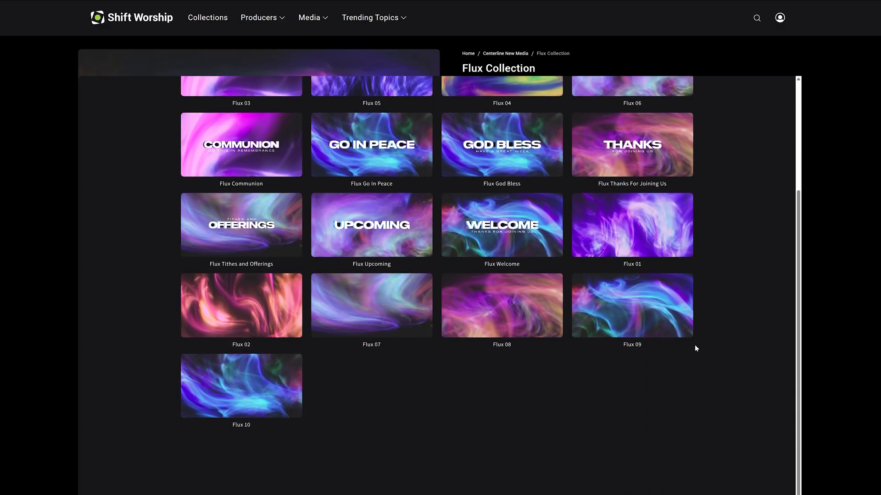
{"action": "scroll", "coordinate": [695, 346], "scroll_direction": "up", "scroll_amount": 2}
{"action": "scroll", "coordinate": [696, 349], "scroll_direction": "up", "scroll_amount": 1}
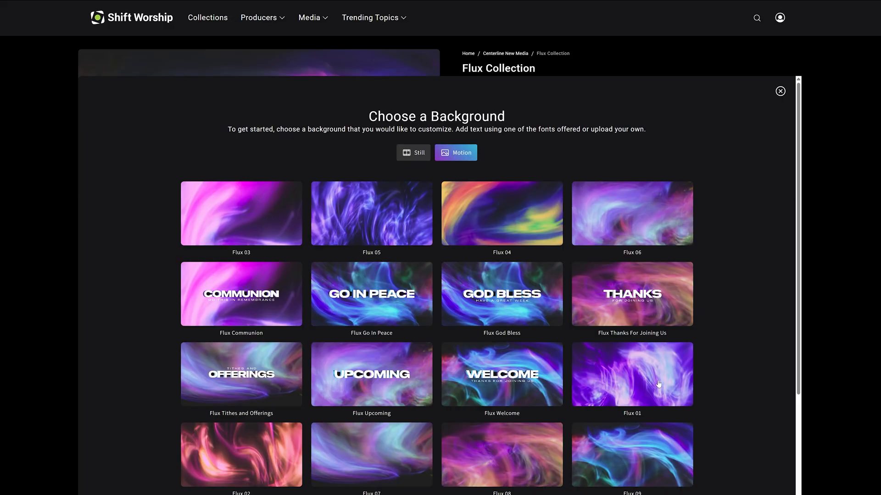
{"action": "left_click", "coordinate": [630, 377]}
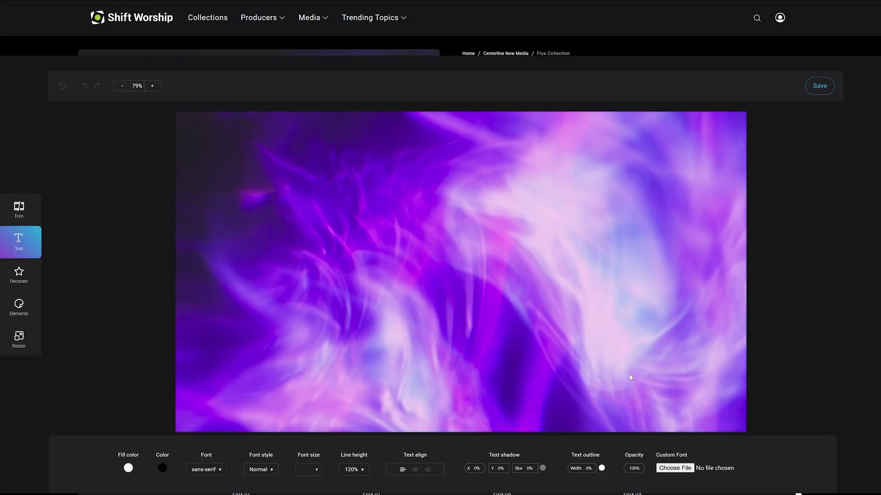
- Preview the Flux 01 clip by playing it with the Trim tool
{"action": "left_click", "coordinate": [19, 210]}
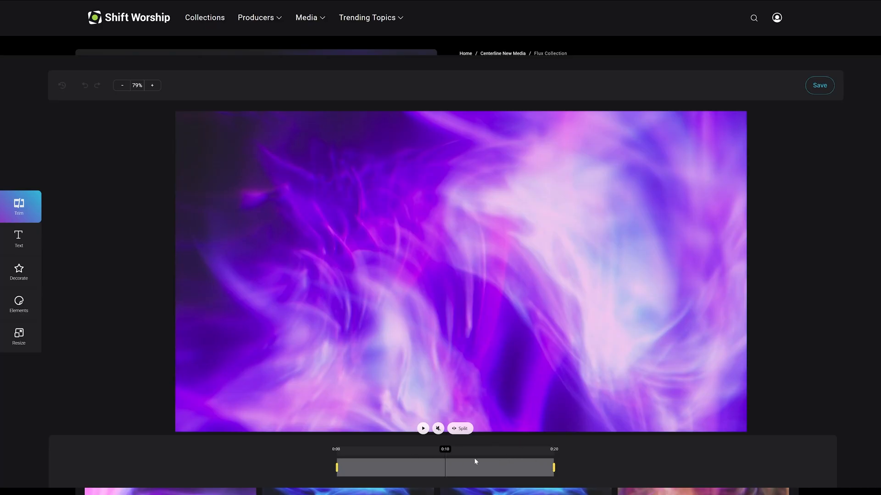
{"action": "left_click", "coordinate": [423, 428]}
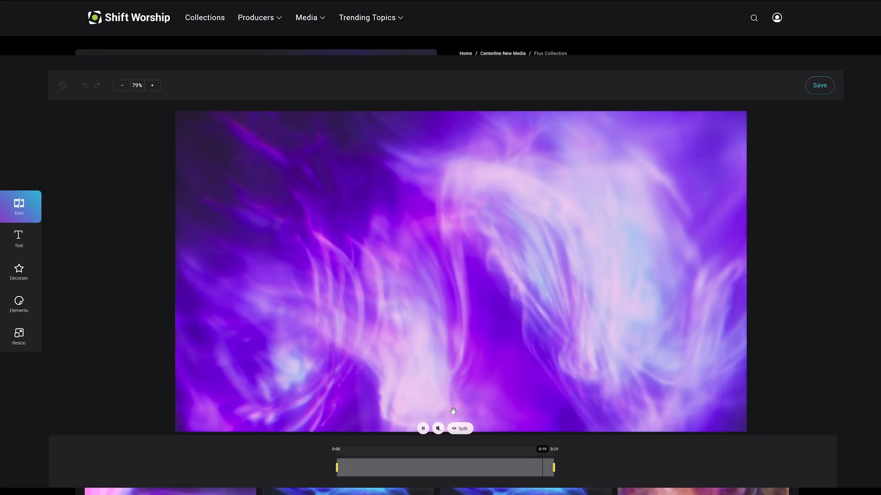
{"action": "left_click", "coordinate": [19, 208]}
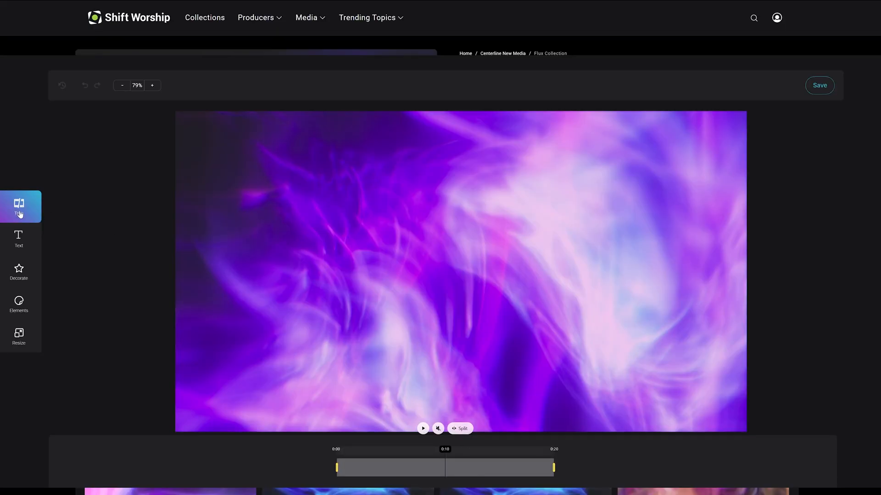
- Add a text box reading "Awaken" near the middle of the background
{"action": "left_click", "coordinate": [21, 239]}
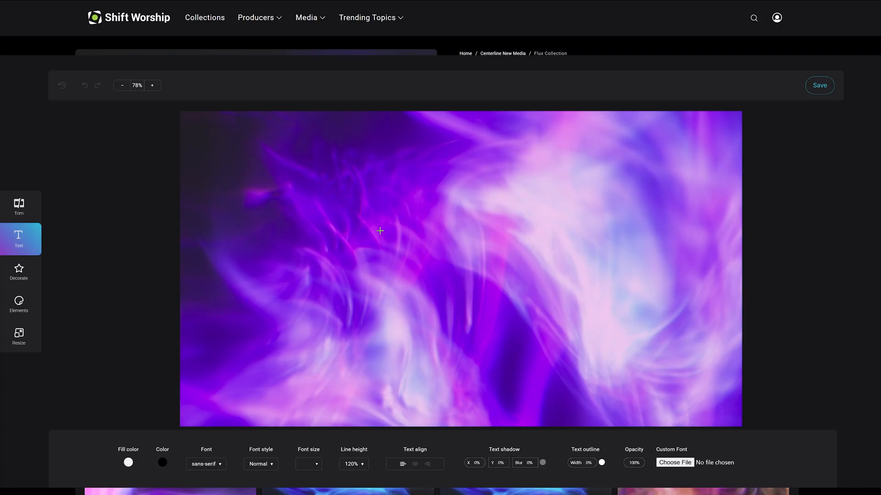
{"action": "left_click_drag", "start_coordinate": [330, 222], "coordinate": [558, 295]}
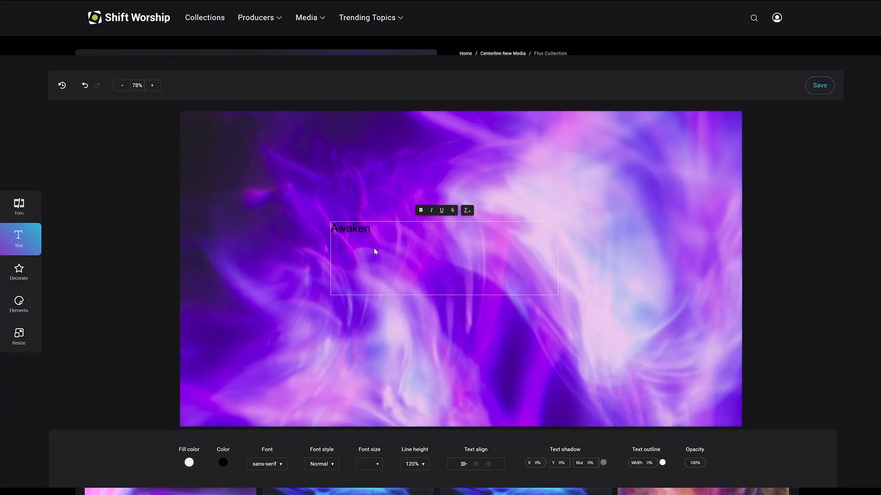
{"action": "left_click", "coordinate": [347, 261]}
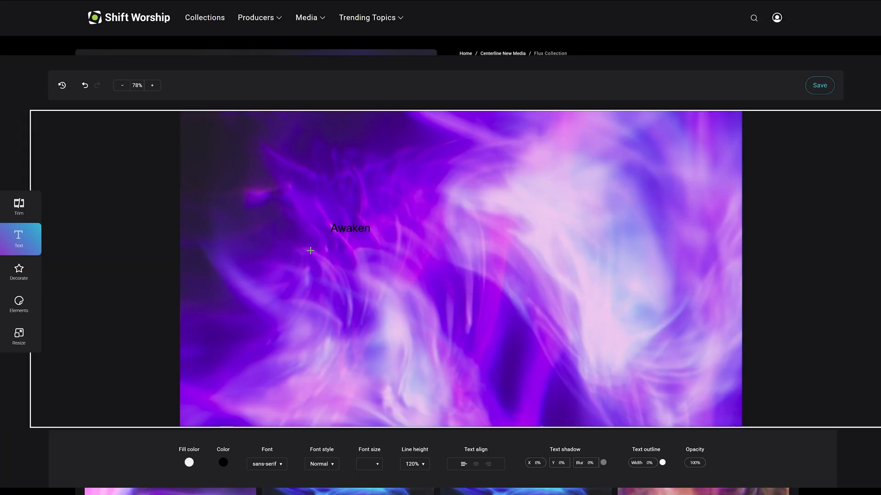
{"action": "left_click", "coordinate": [346, 304]}
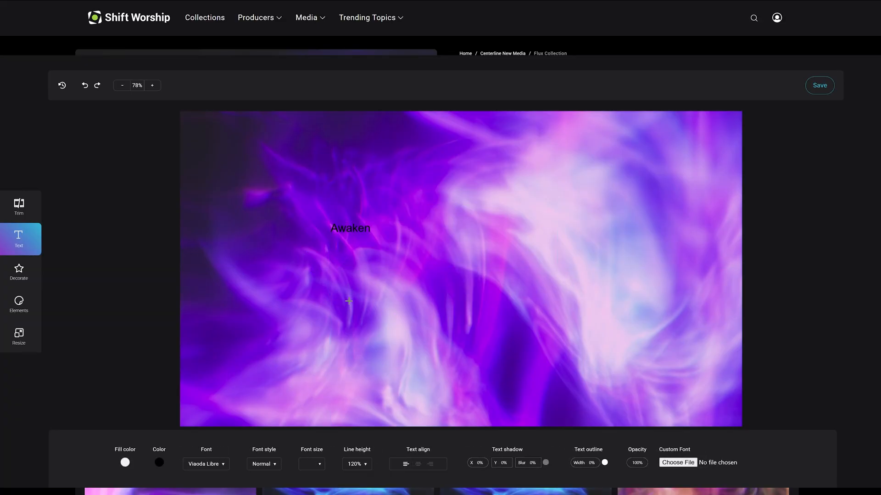
- Check which fonts are available for the "Awaken" text
{"action": "left_click", "coordinate": [352, 247]}
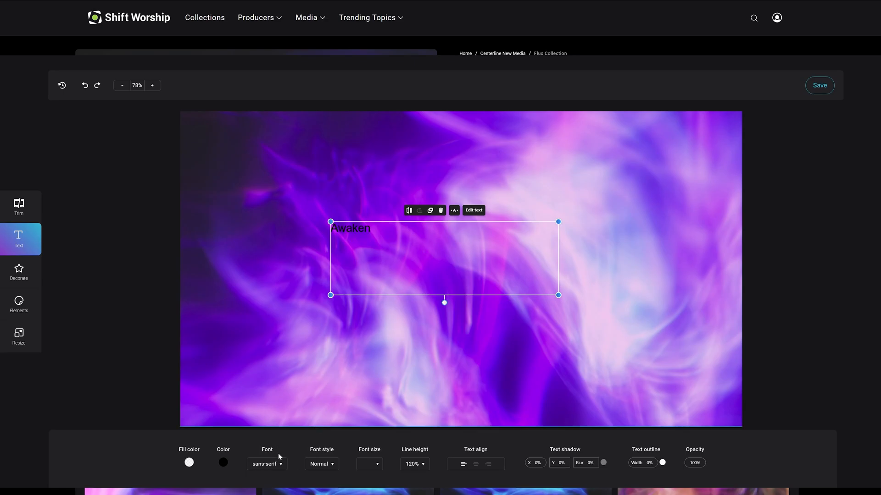
{"action": "left_click", "coordinate": [281, 465]}
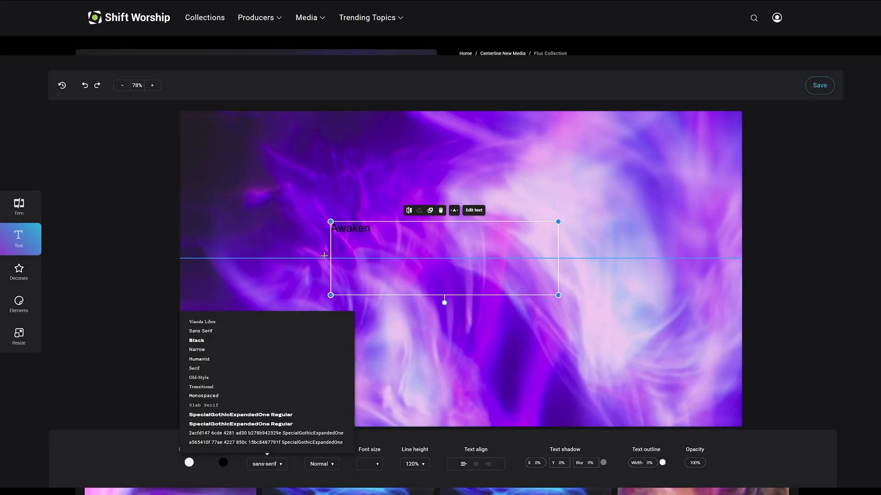
{"action": "left_click", "coordinate": [314, 274]}
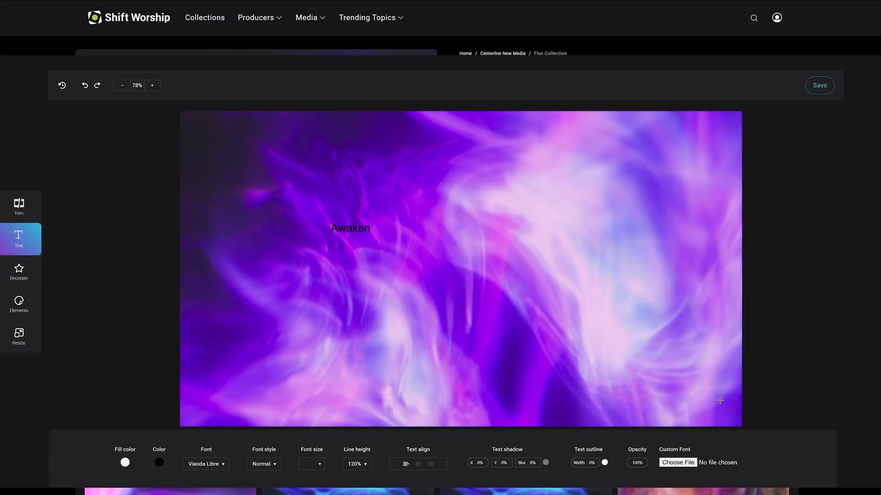
- Upload SpecialGothicExpandedOne-Regular from the QuickEditor Items folder as a custom font, showing all file types to find it
{"action": "left_click", "coordinate": [678, 464]}
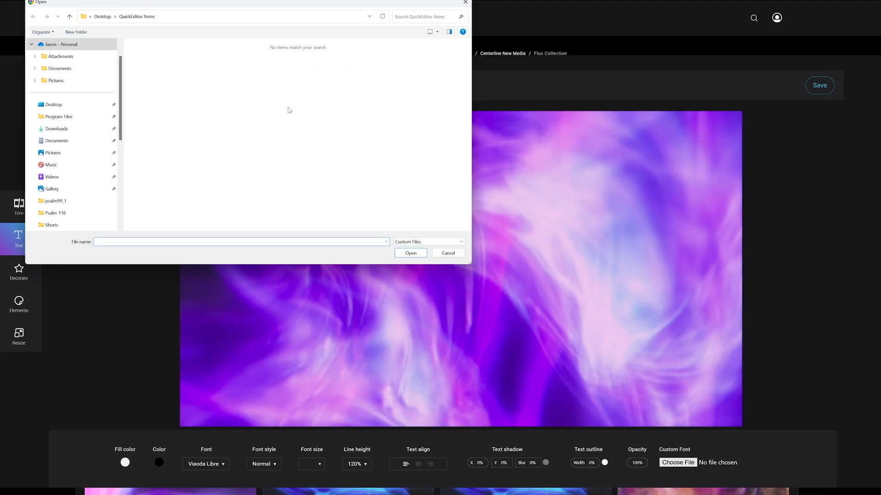
{"action": "left_click", "coordinate": [434, 243]}
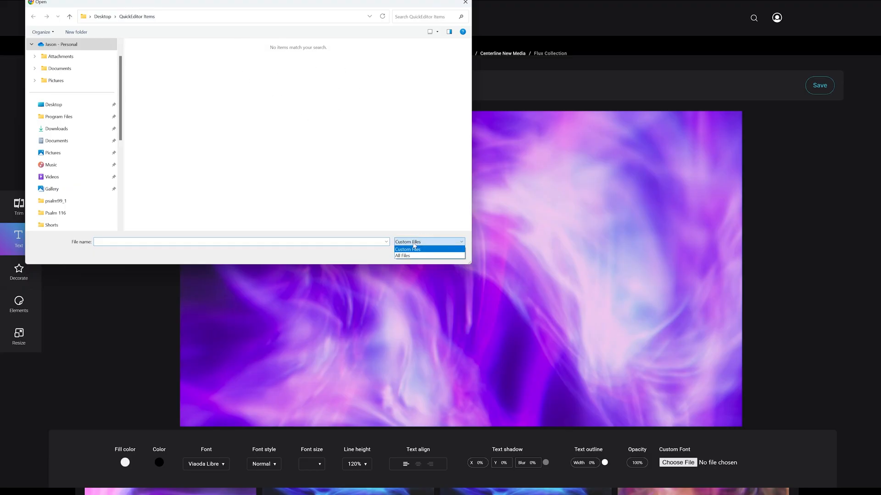
{"action": "left_click", "coordinate": [417, 251]}
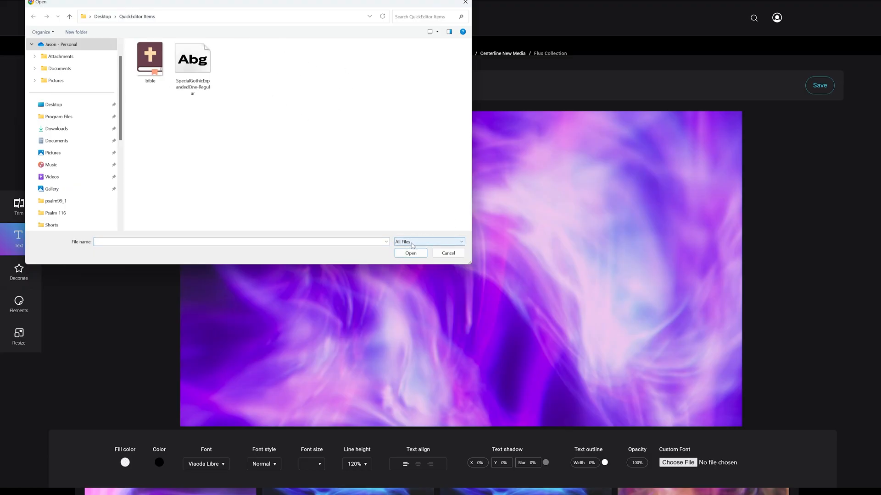
{"action": "left_click", "coordinate": [190, 59]}
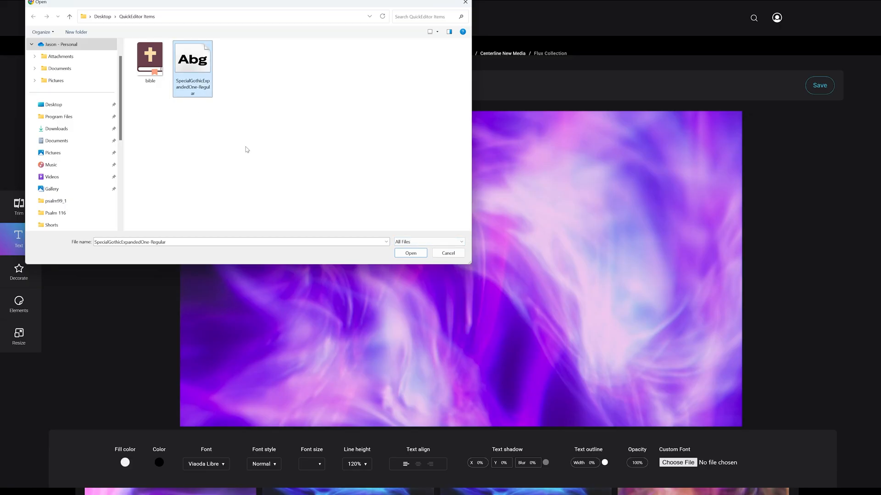
{"action": "left_click", "coordinate": [410, 253]}
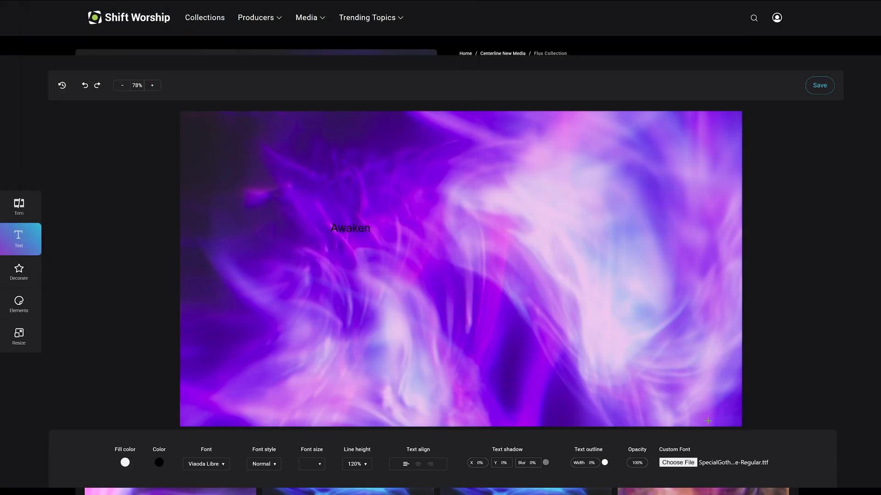
- Set the "Awaken" text's font to the uploaded SpecialGothicExpandedOne-Regular
{"action": "left_click", "coordinate": [361, 230]}
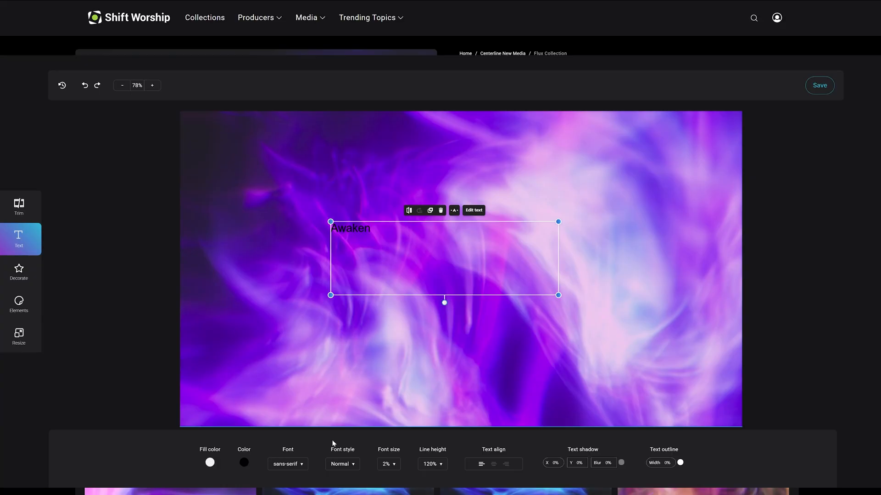
{"action": "left_click", "coordinate": [301, 466]}
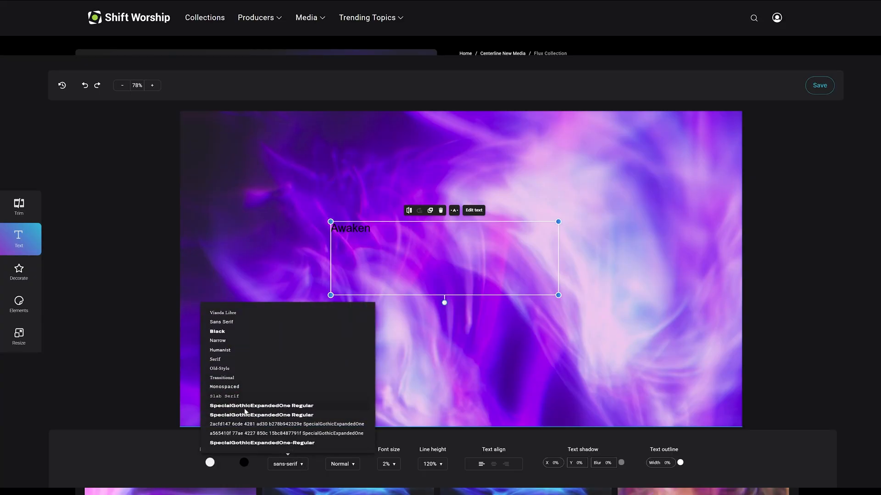
{"action": "left_click", "coordinate": [246, 443]}
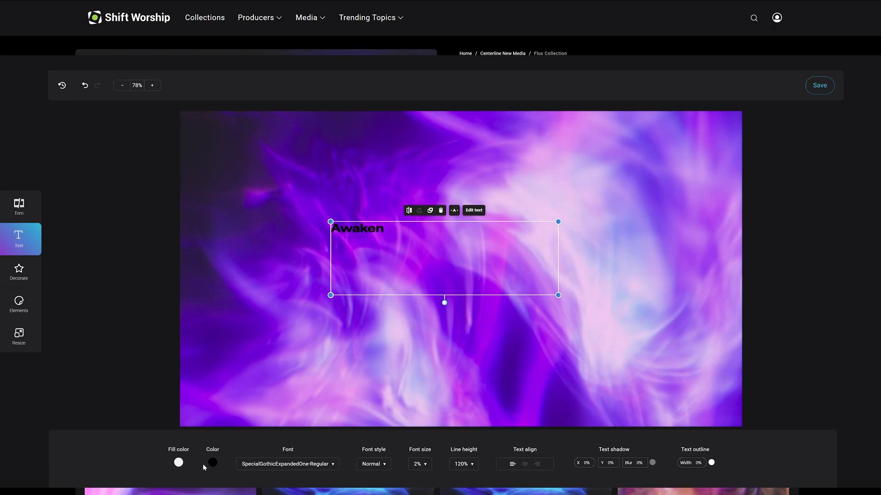
- Try white and blue for the "Awaken" text colour and settle on white
{"action": "left_click", "coordinate": [212, 465]}
{"action": "left_click_drag", "start_coordinate": [166, 329], "coordinate": [154, 322]}
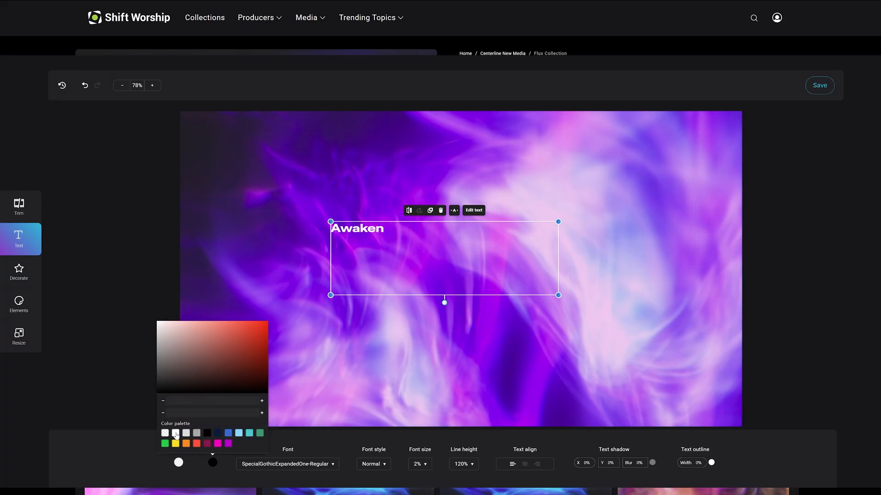
{"action": "left_click", "coordinate": [229, 435]}
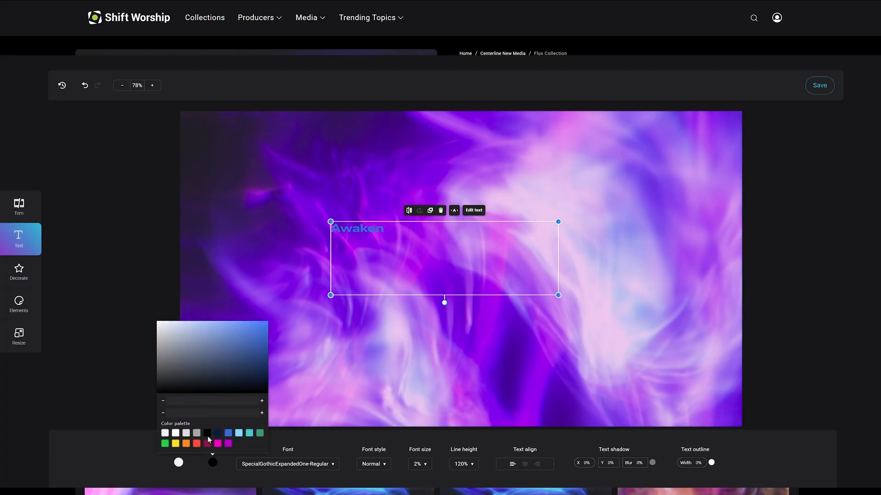
{"action": "left_click", "coordinate": [176, 434]}
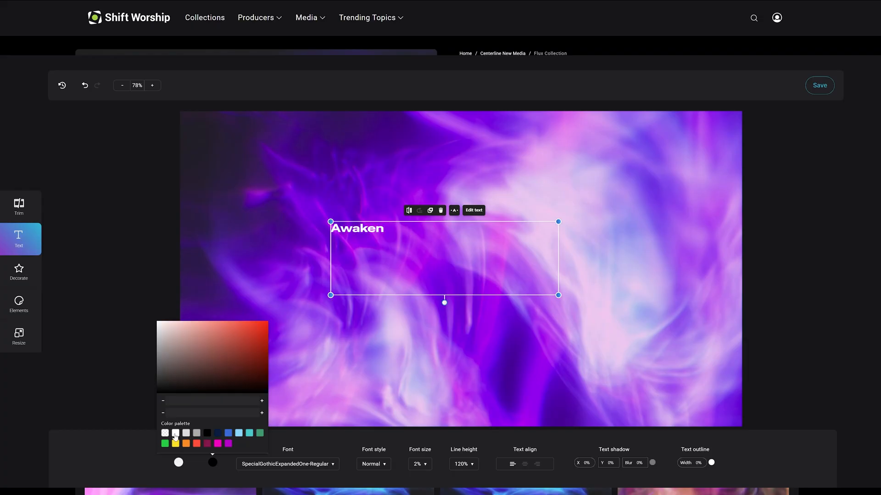
{"action": "double_click", "coordinate": [374, 228]}
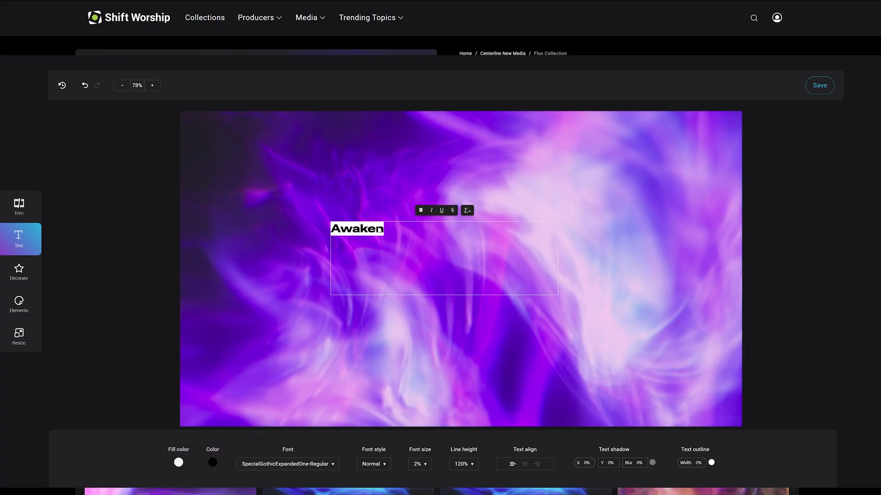
{"action": "left_click", "coordinate": [359, 311]}
- Give the "Awaken" text box an opaque bright red fill
{"action": "left_click", "coordinate": [353, 256]}
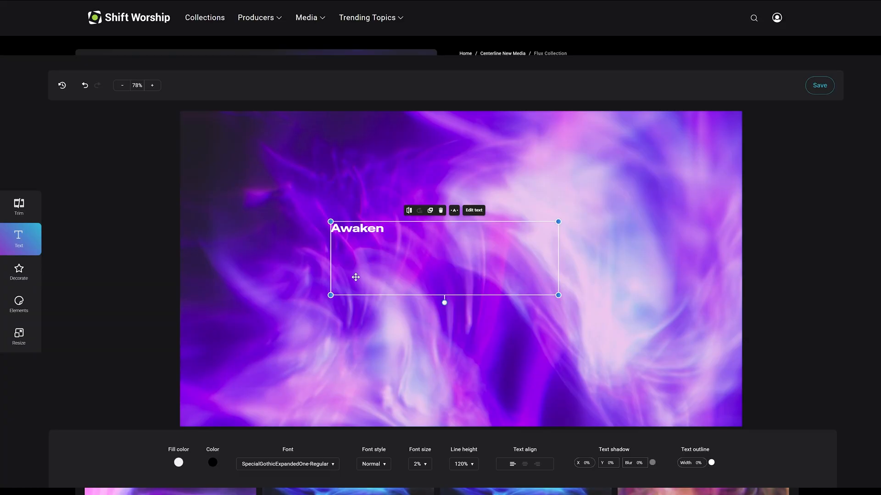
{"action": "left_click", "coordinate": [178, 463]}
{"action": "left_click_drag", "start_coordinate": [200, 416], "coordinate": [221, 416]}
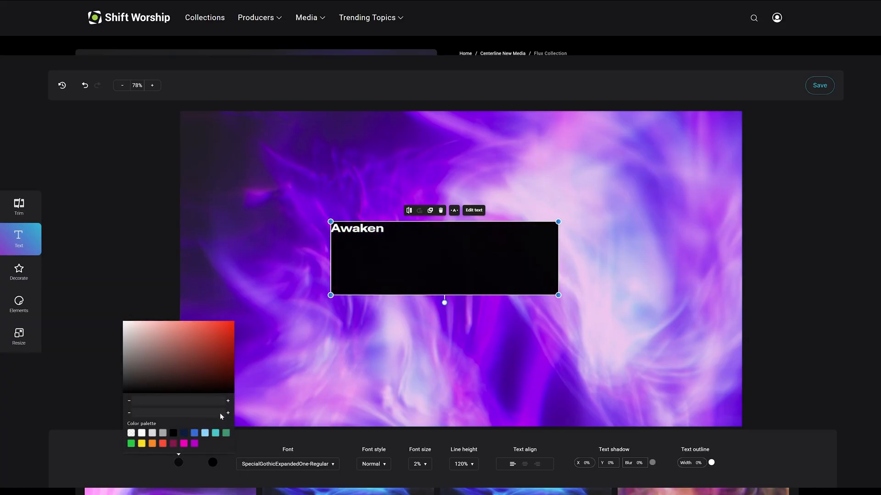
{"action": "left_click_drag", "start_coordinate": [221, 371], "coordinate": [233, 322]}
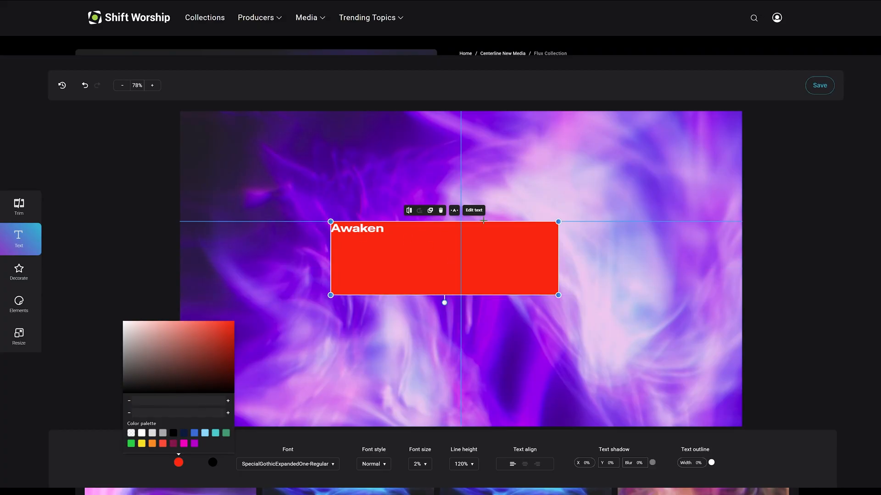
- Shrink the red "Awaken" text box so it fits more closely around the word
{"action": "left_click_drag", "start_coordinate": [558, 295], "coordinate": [425, 252]}
{"action": "left_click", "coordinate": [385, 242]}
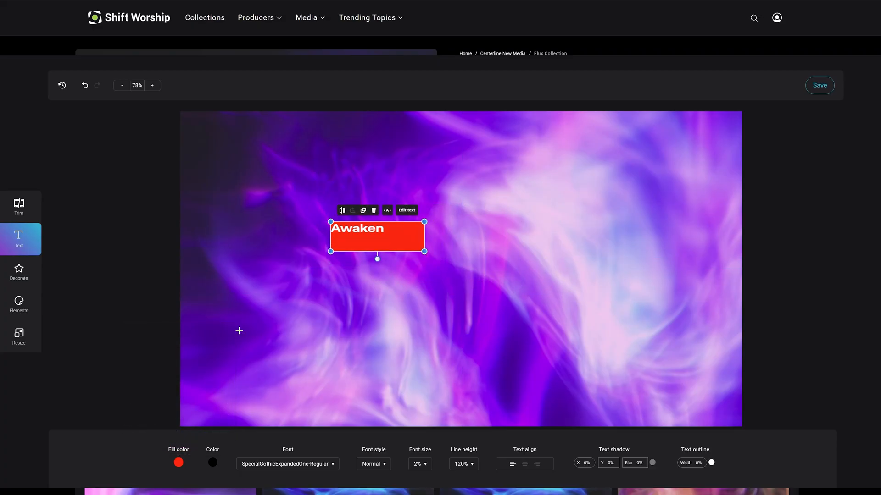
{"action": "double_click", "coordinate": [392, 245]}
{"action": "left_click", "coordinate": [392, 245]}
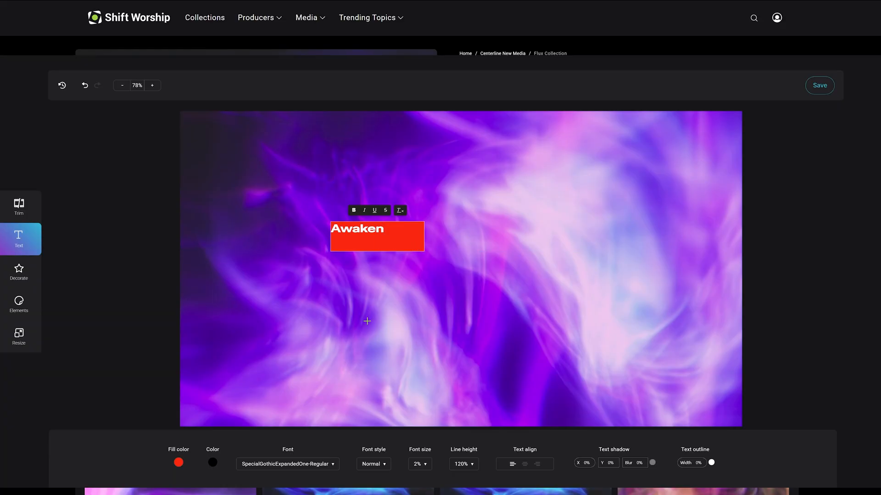
{"action": "left_click", "coordinate": [393, 250]}
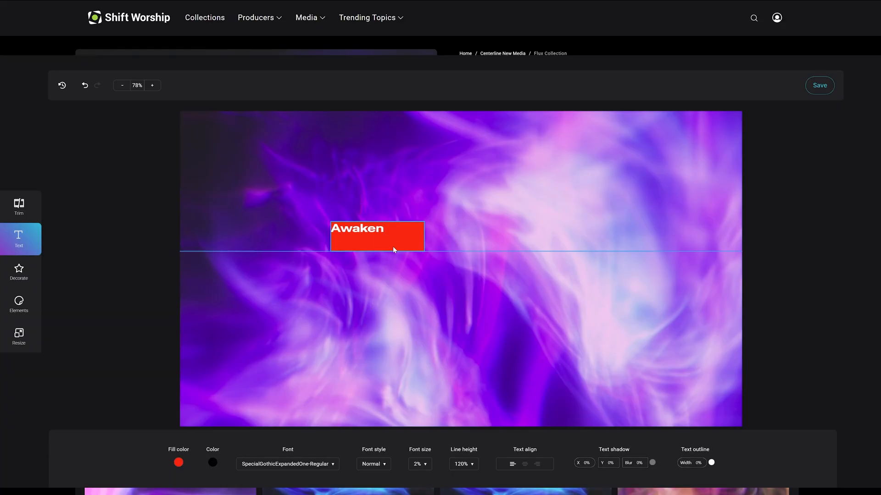
- Remove the red fill from behind the "Awaken" text
{"action": "left_click", "coordinate": [179, 462]}
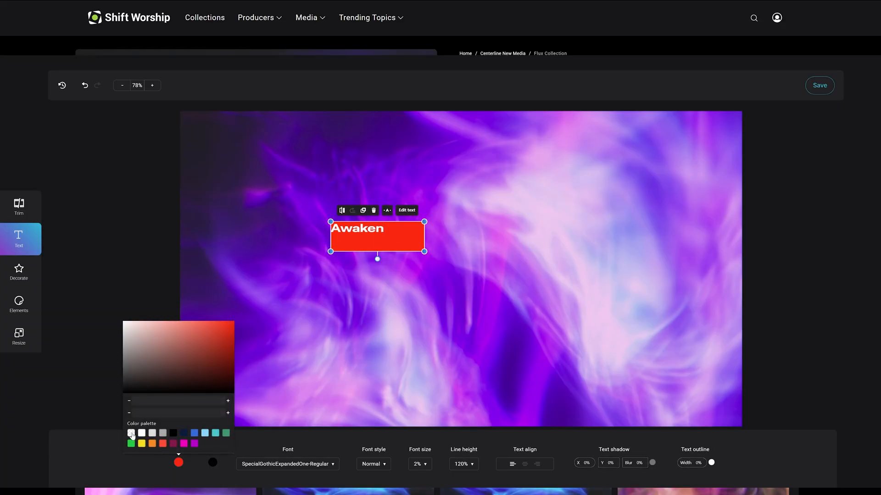
{"action": "left_click", "coordinate": [131, 433]}
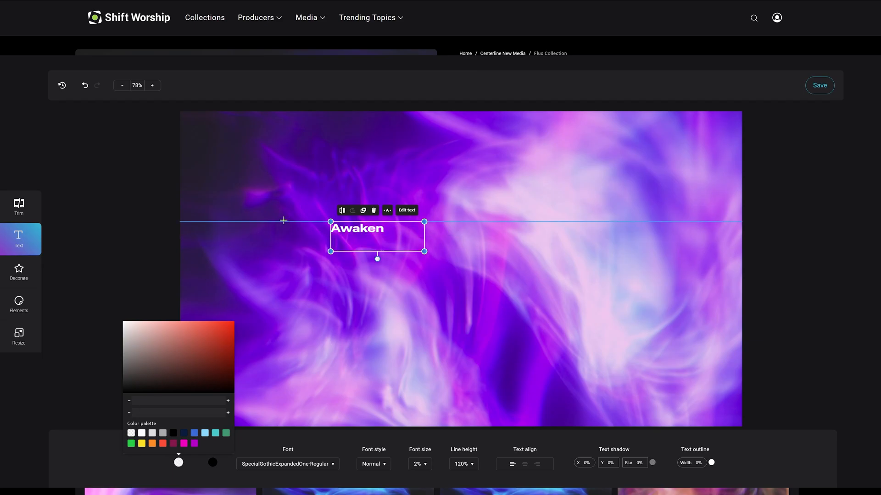
- Try the Bold and Bold Italic font styles on the "Awaken" text and return it to Normal
{"action": "double_click", "coordinate": [367, 230]}
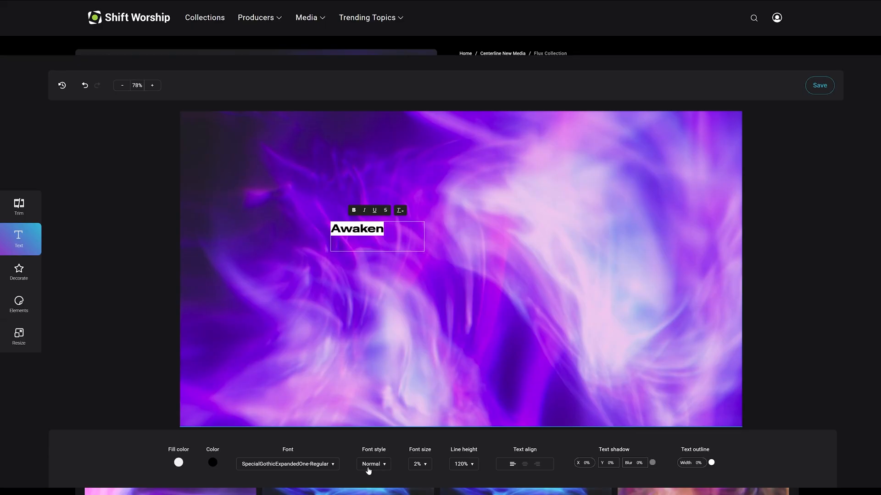
{"action": "left_click", "coordinate": [383, 469]}
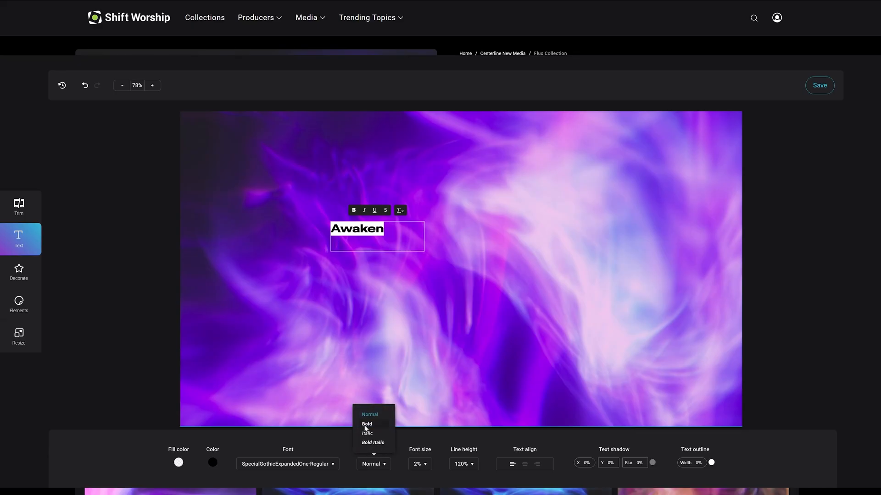
{"action": "left_click", "coordinate": [367, 425]}
{"action": "left_click", "coordinate": [383, 464]}
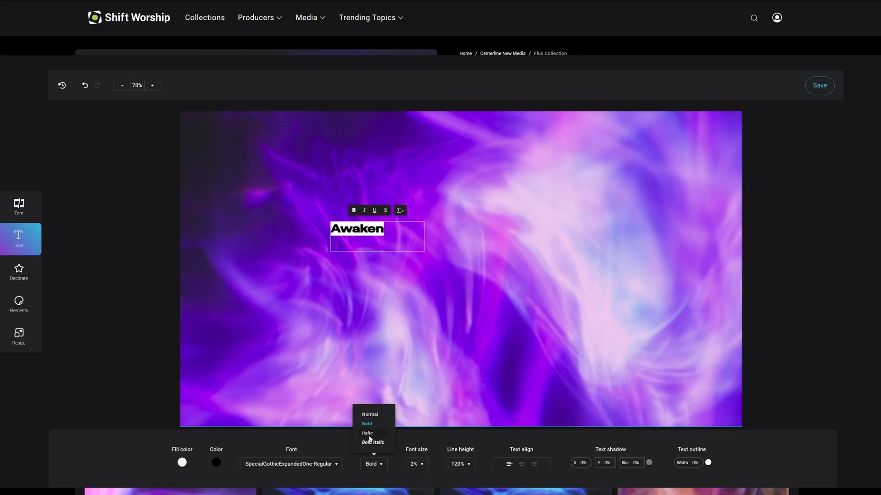
{"action": "left_click", "coordinate": [371, 464]}
{"action": "left_click", "coordinate": [380, 468]}
{"action": "left_click", "coordinate": [373, 443]}
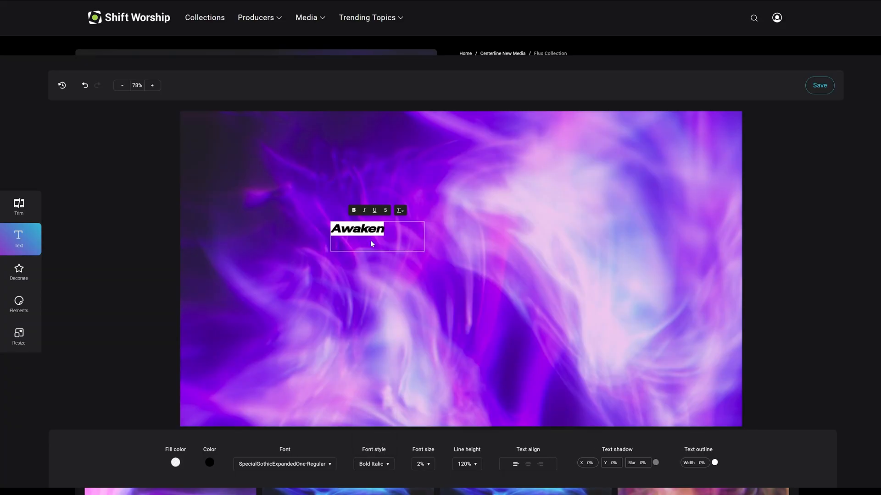
{"action": "left_click", "coordinate": [391, 472]}
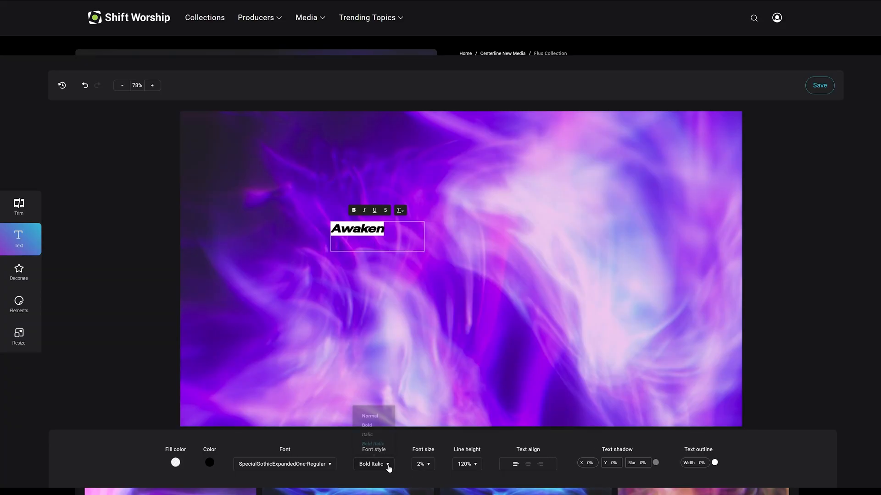
{"action": "left_click", "coordinate": [370, 414]}
{"action": "left_click", "coordinate": [360, 249]}
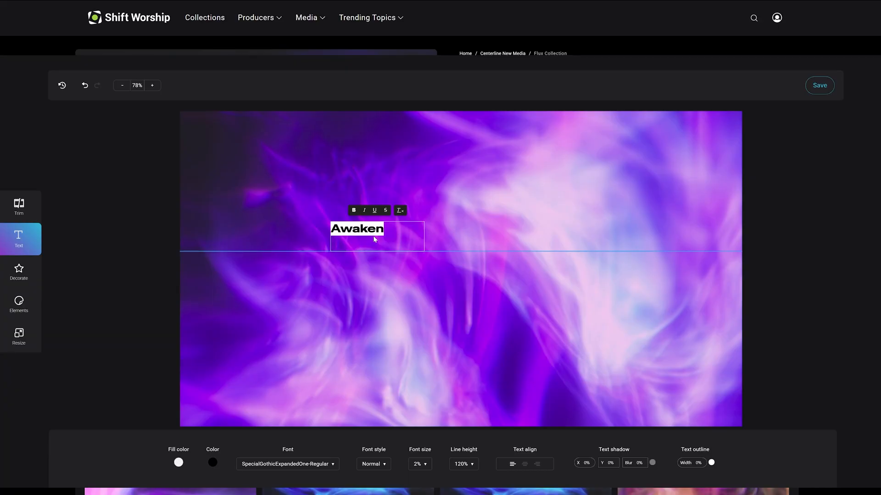
- Set the "Awaken" text to size 144 in a box enlarged to fit the word, and centre-align it
{"action": "left_click", "coordinate": [427, 466]}
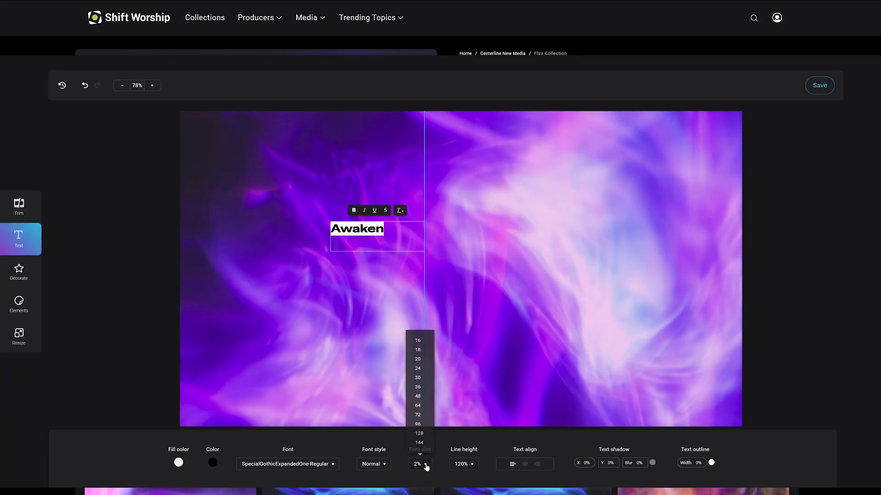
{"action": "left_click", "coordinate": [419, 443]}
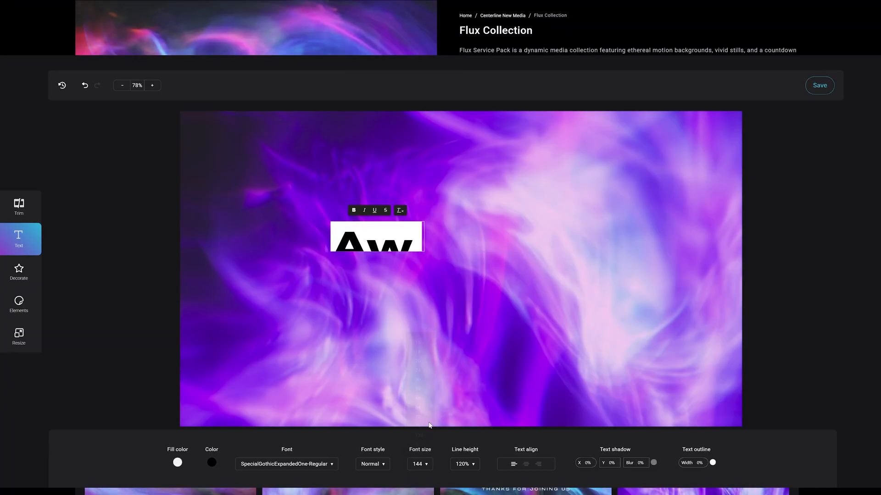
{"action": "left_click", "coordinate": [410, 243]}
{"action": "left_click_drag", "start_coordinate": [425, 252], "coordinate": [551, 283]}
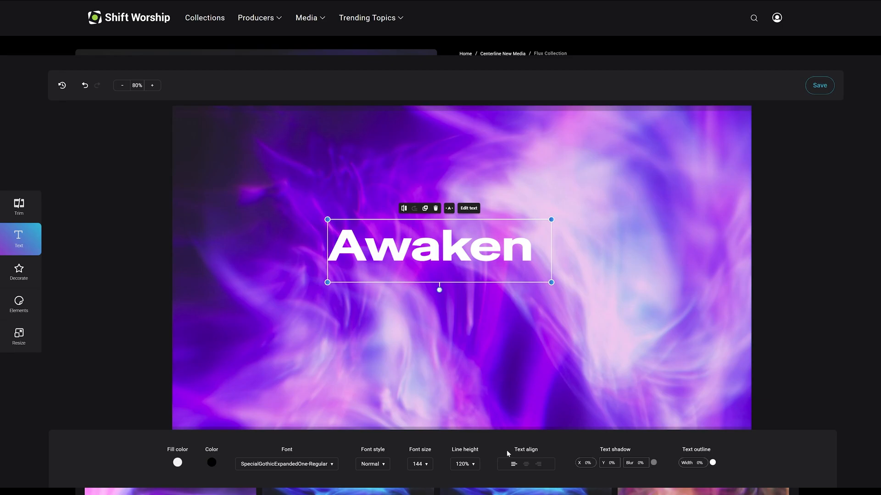
{"action": "left_click", "coordinate": [527, 465]}
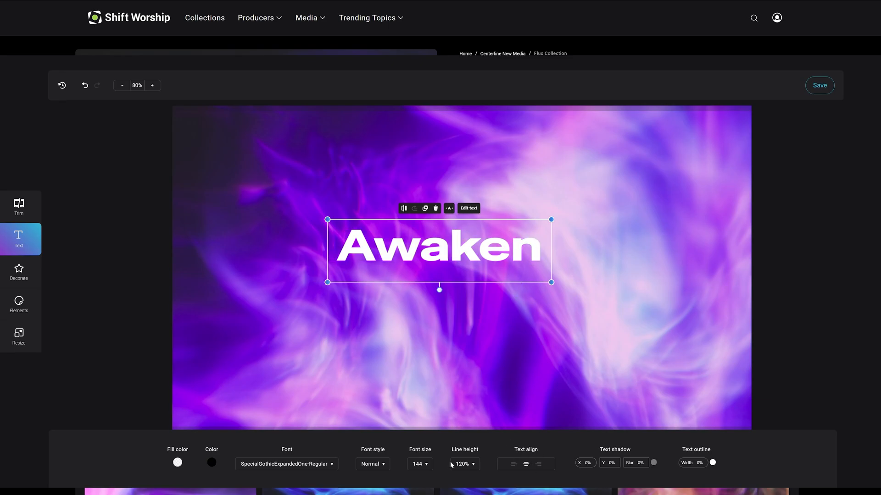
- Add "Now" as a second line under "Awaken" and extend the text box downward to fit both lines
{"action": "left_click", "coordinate": [469, 210]}
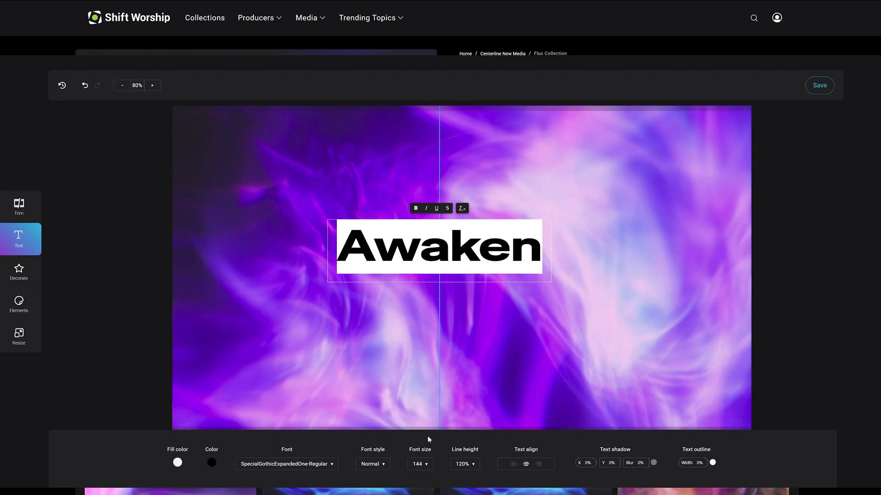
{"action": "left_click", "coordinate": [540, 257]}
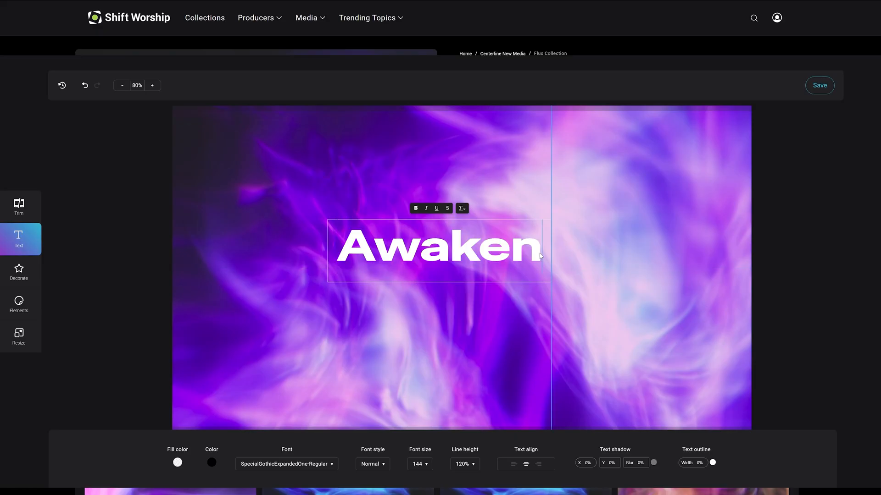
{"action": "key", "text": "Return"}
{"action": "left_click", "coordinate": [451, 328]}
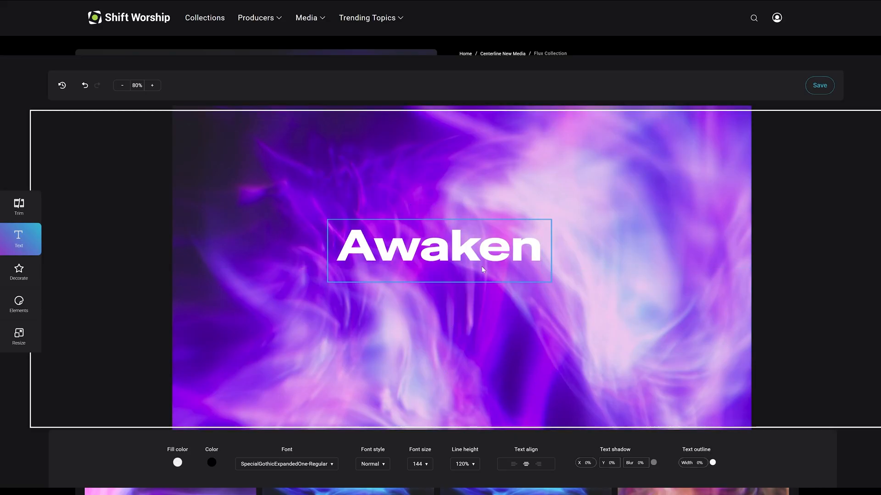
{"action": "left_click", "coordinate": [457, 249]}
{"action": "left_click_drag", "start_coordinate": [552, 283], "coordinate": [553, 351]}
- Try a line height of 30 on the two-line title, then set the line height to 144
{"action": "left_click", "coordinate": [477, 469]}
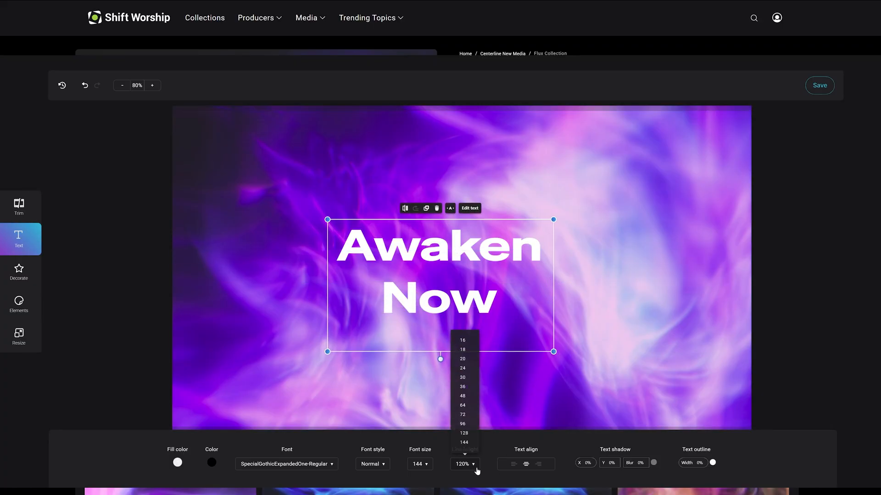
{"action": "left_click", "coordinate": [462, 379]}
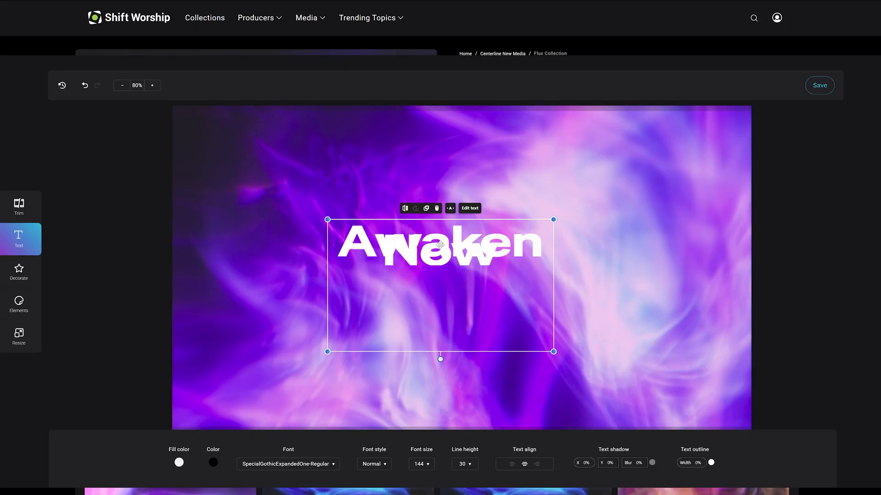
{"action": "left_click", "coordinate": [470, 465]}
{"action": "left_click", "coordinate": [464, 443]}
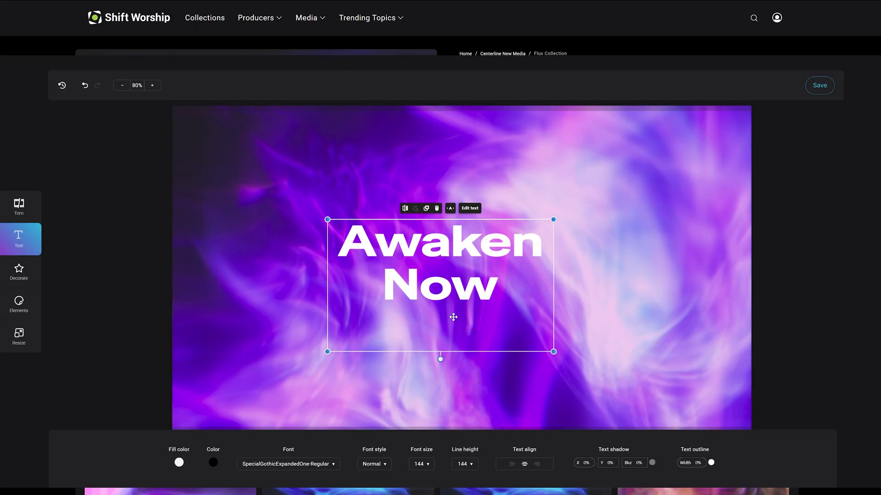
- Delete "Now" from the title and shorten the text box to fit the single "Awaken" line
{"action": "double_click", "coordinate": [452, 289]}
{"action": "key", "text": "BackSpace"}
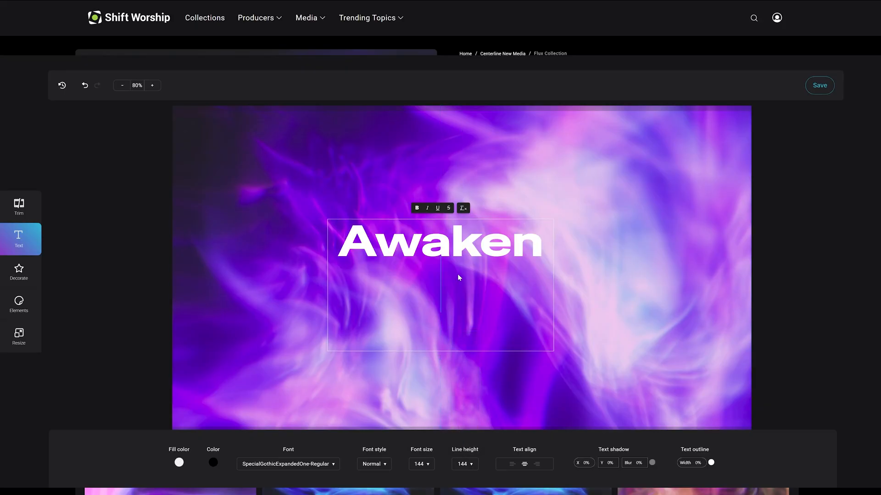
{"action": "left_click", "coordinate": [592, 328]}
{"action": "left_click", "coordinate": [521, 278]}
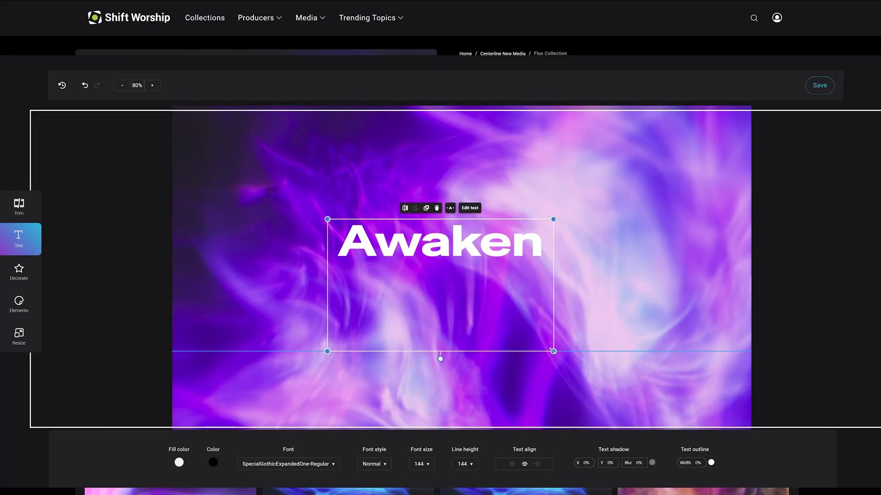
{"action": "left_click_drag", "start_coordinate": [552, 351], "coordinate": [554, 268]}
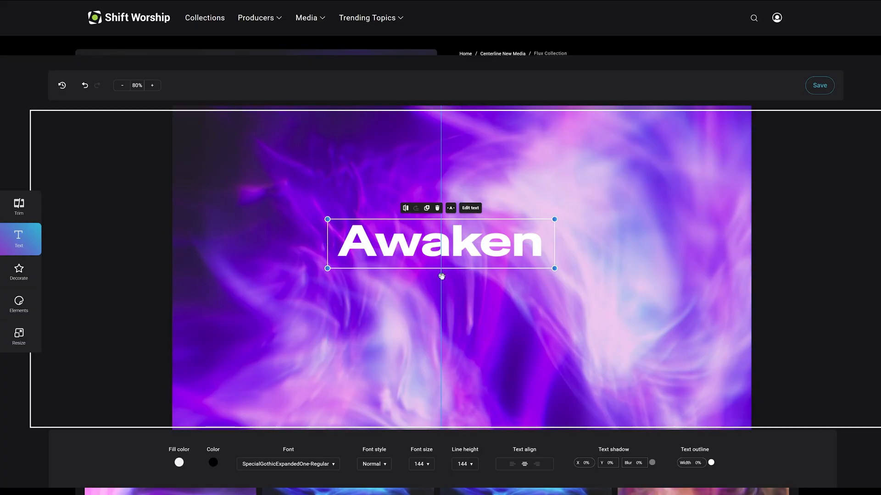
- Move the "Awaken" text to the centre of the background
{"action": "mouse_move", "coordinate": [442, 277]}
{"action": "left_mouse_down"}
{"action": "mouse_move", "coordinate": [456, 271]}
{"action": "mouse_move", "coordinate": [443, 291]}
{"action": "left_mouse_up"}
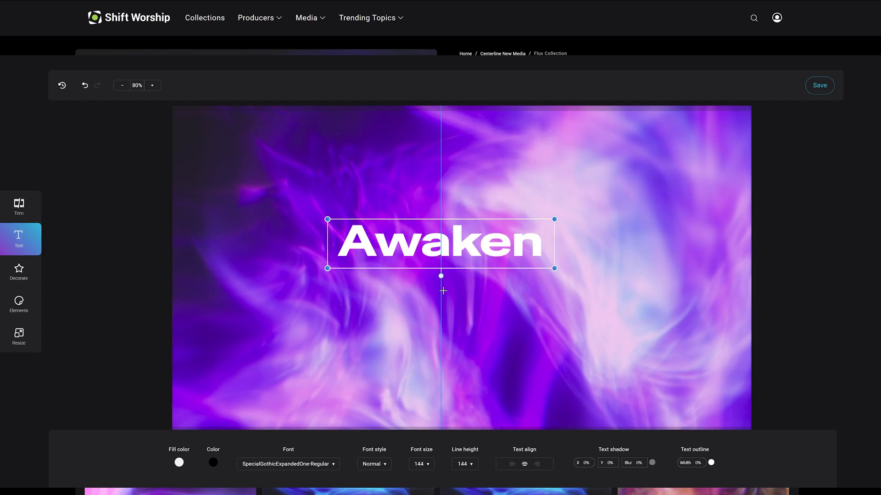
{"action": "left_click_drag", "start_coordinate": [481, 240], "coordinate": [491, 271]}
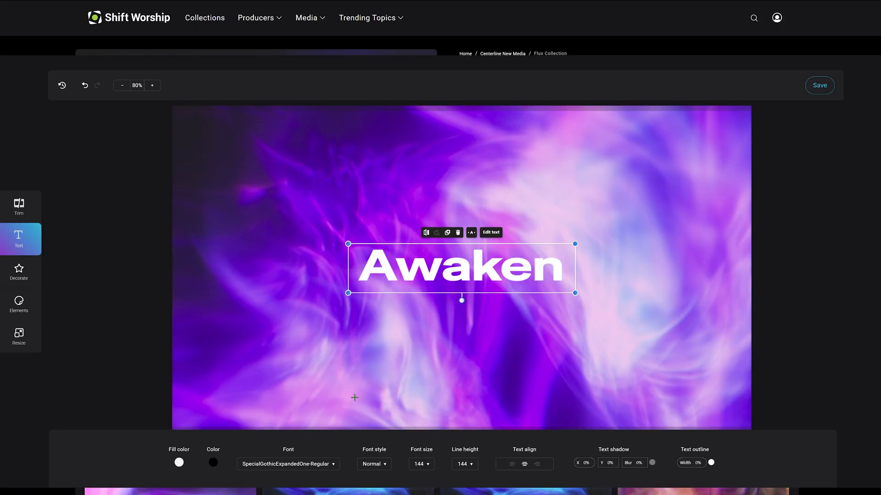
- Add a second text box below "Awaken" with the text "BIBLE STUDY"
{"action": "left_click", "coordinate": [409, 331]}
{"action": "left_click_drag", "start_coordinate": [442, 336], "coordinate": [575, 380]}
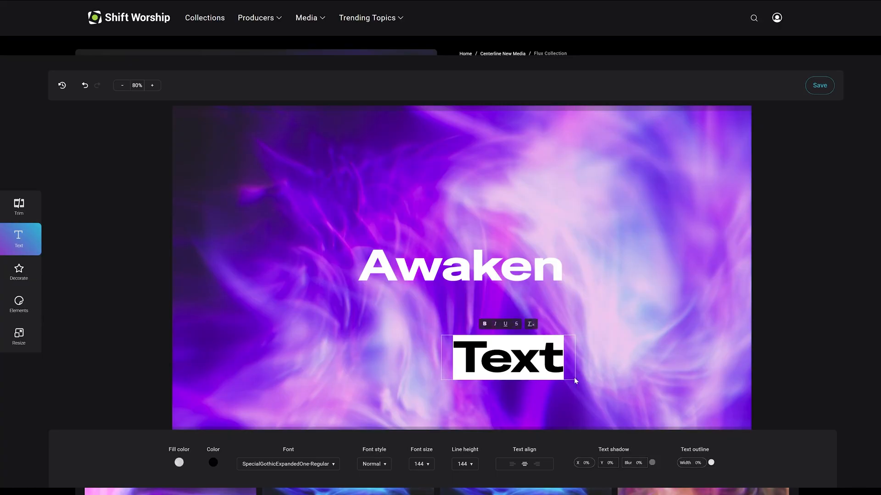
{"action": "type", "text": "Bl"}
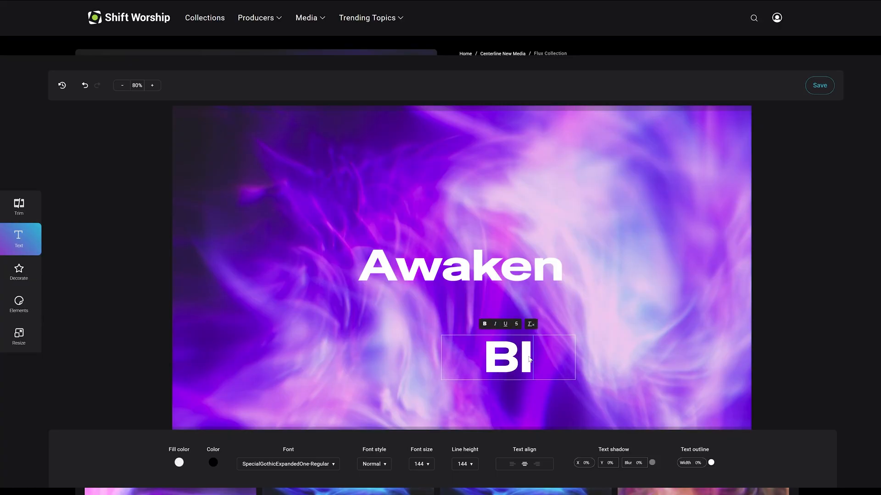
{"action": "type", "text": "BL"}
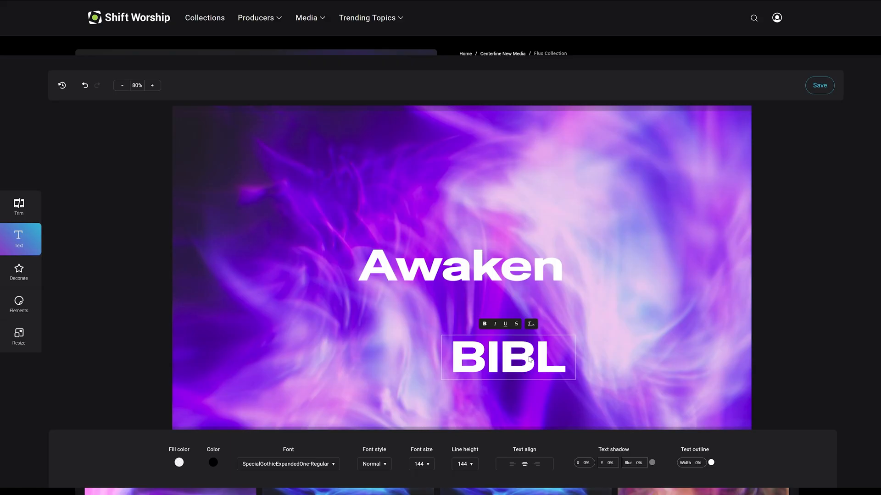
{"action": "left_click", "coordinate": [623, 298]}
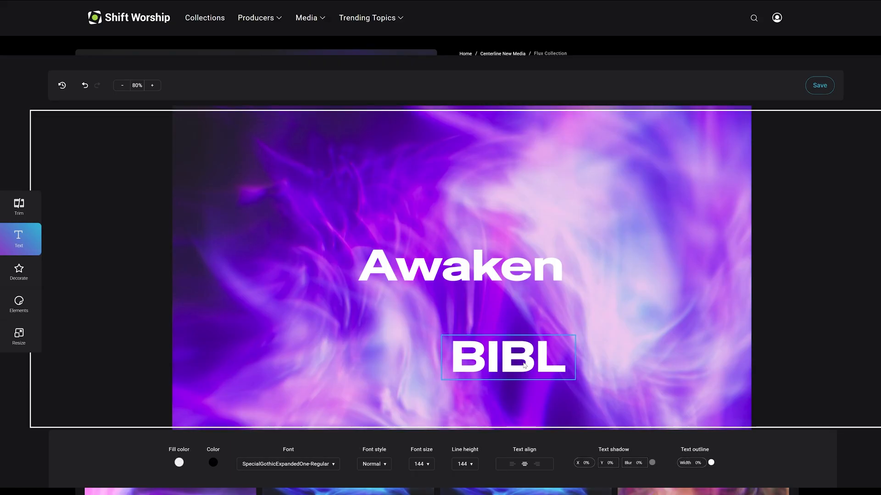
- Set the "BIBLE STUDY" text to font size 64 and the Humanist font
{"action": "left_click", "coordinate": [490, 339]}
{"action": "left_click", "coordinate": [425, 464]}
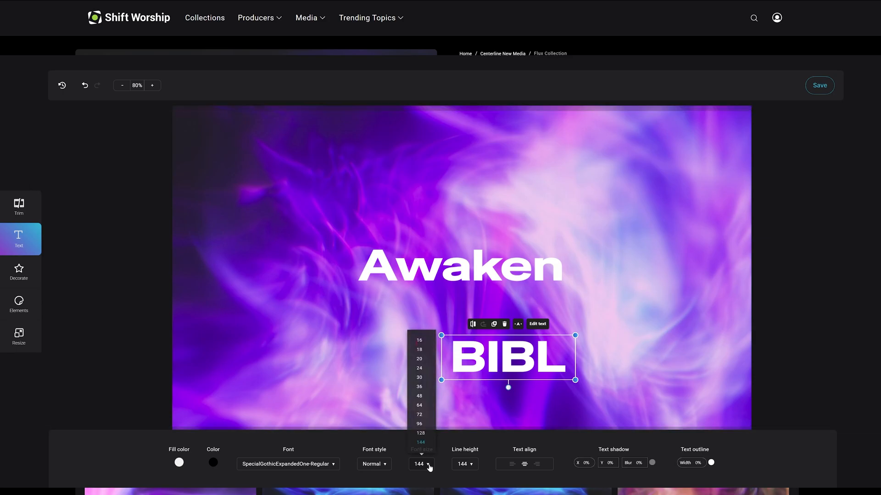
{"action": "left_click", "coordinate": [420, 406]}
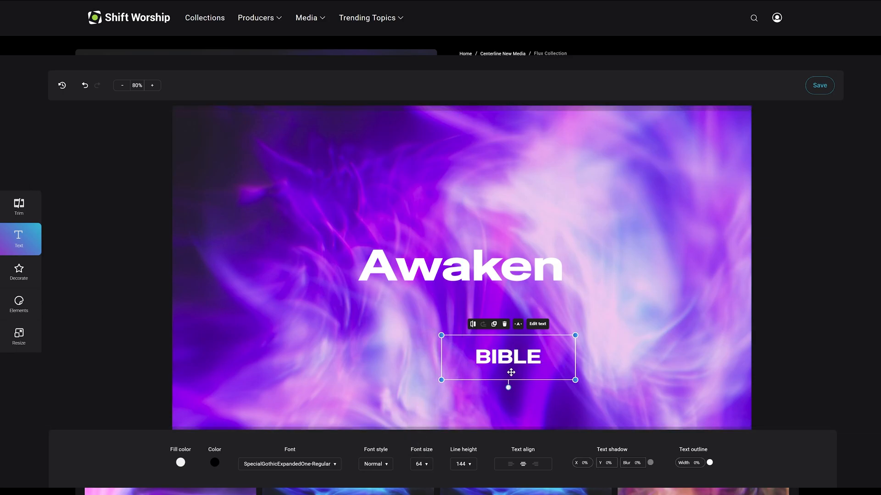
{"action": "left_click", "coordinate": [334, 464]}
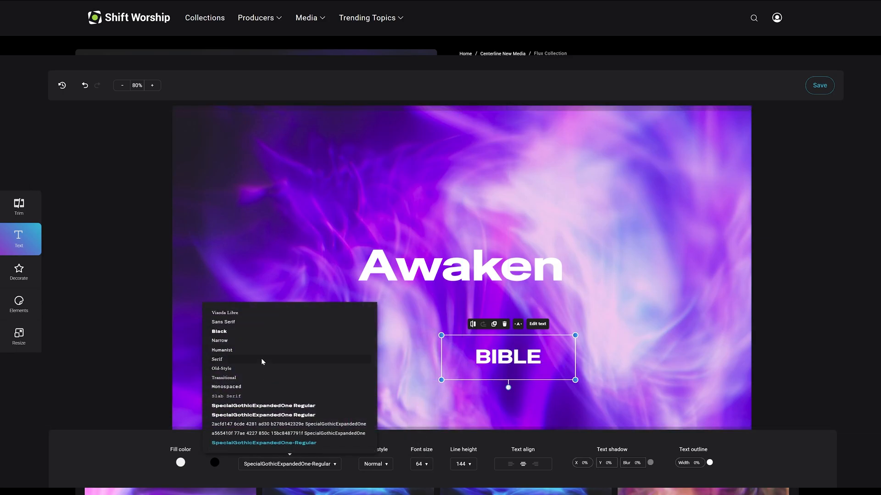
{"action": "left_click", "coordinate": [222, 351]}
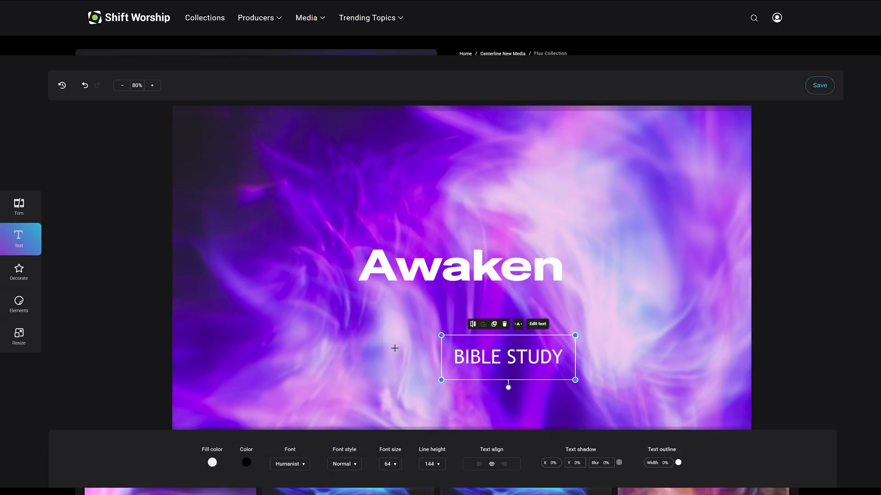
- Move the "BIBLE STUDY" text up so it sits directly beneath the second half of "Awaken"
{"action": "left_click_drag", "start_coordinate": [507, 365], "coordinate": [507, 300]}
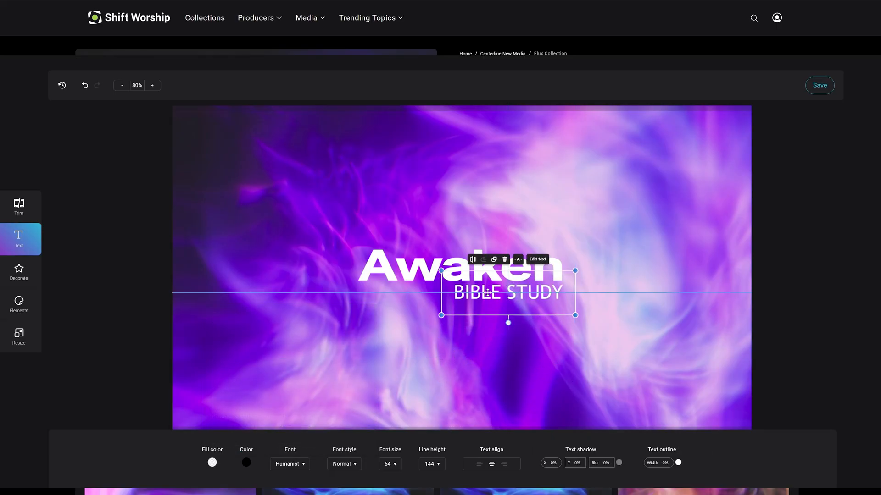
{"action": "scroll", "coordinate": [505, 293], "scroll_direction": "down", "scroll_amount": 1}
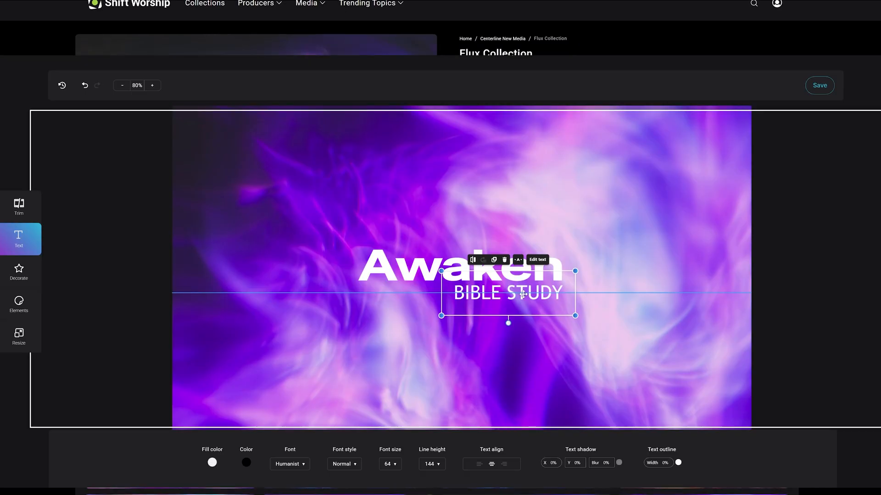
{"action": "left_click_drag", "start_coordinate": [523, 294], "coordinate": [523, 299]}
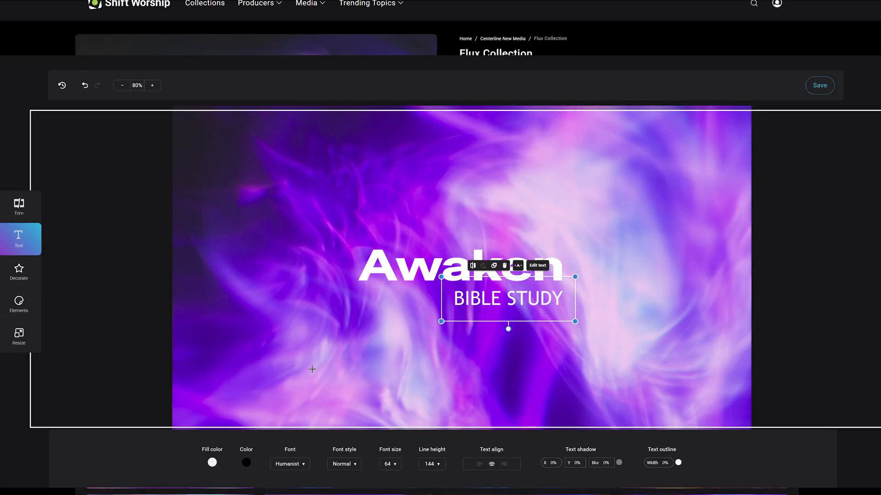
- Try a light-blue fill behind the "BIBLE STUDY" text and reset the fill to transparent
{"action": "left_click", "coordinate": [213, 463]}
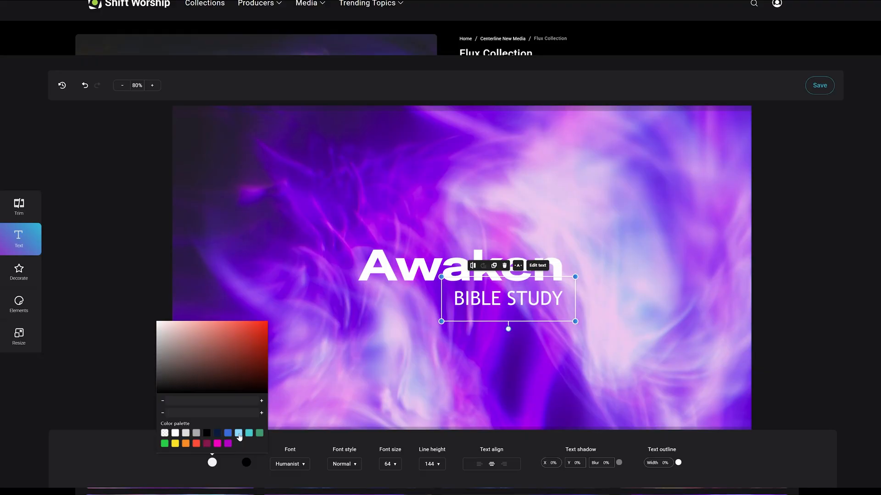
{"action": "left_click", "coordinate": [239, 433]}
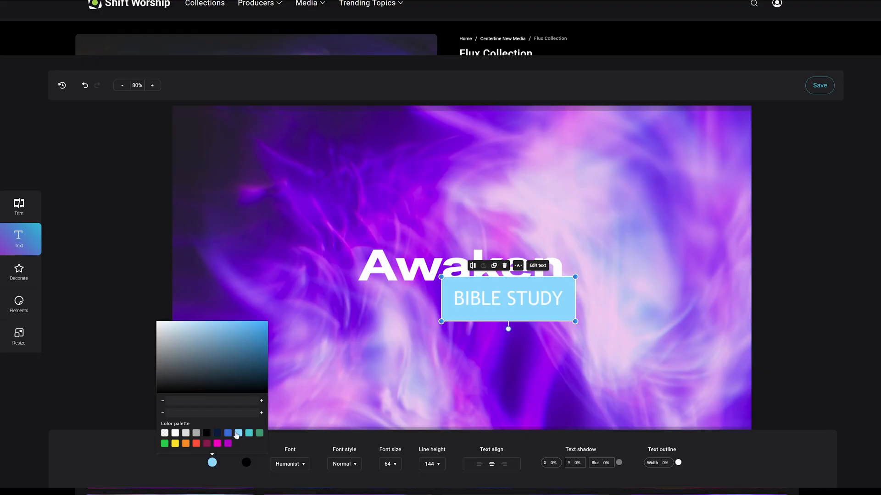
{"action": "left_click", "coordinate": [212, 462]}
{"action": "left_click", "coordinate": [212, 463]}
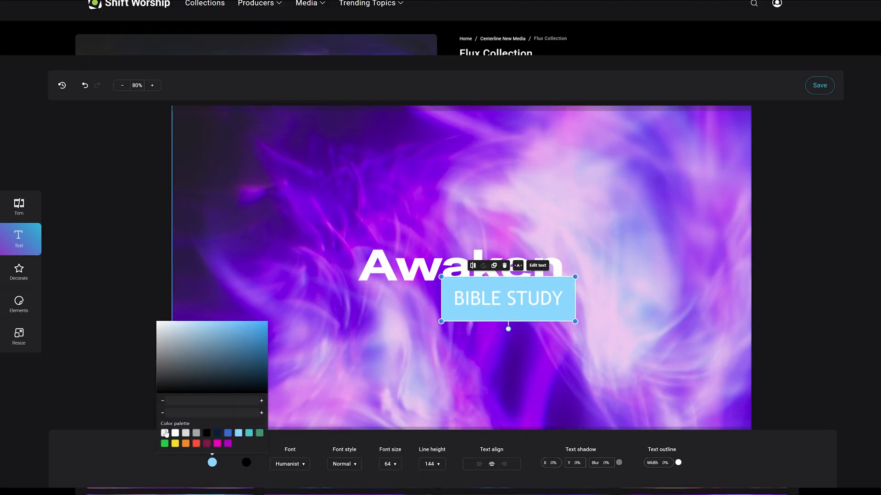
{"action": "left_click", "coordinate": [164, 433]}
- Colour the "BIBLE STUDY" lettering light blue and nudge the text slightly up toward "Awaken"
{"action": "left_click", "coordinate": [247, 464]}
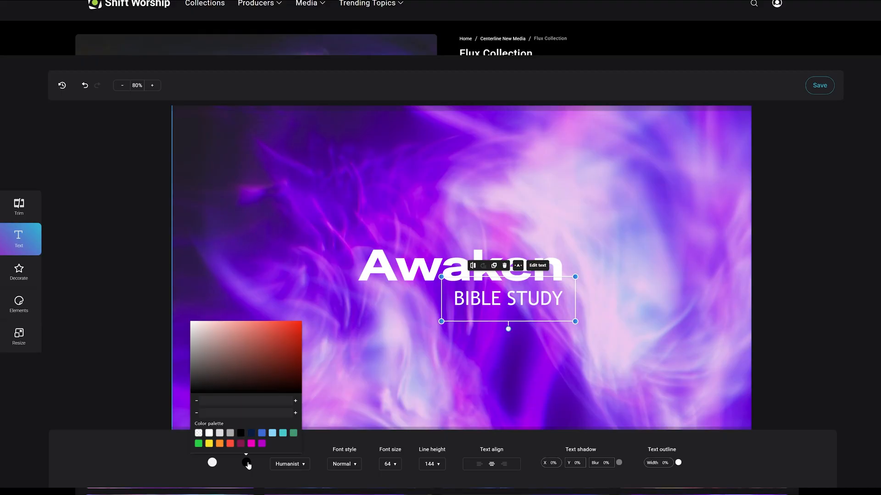
{"action": "left_click", "coordinate": [272, 433]}
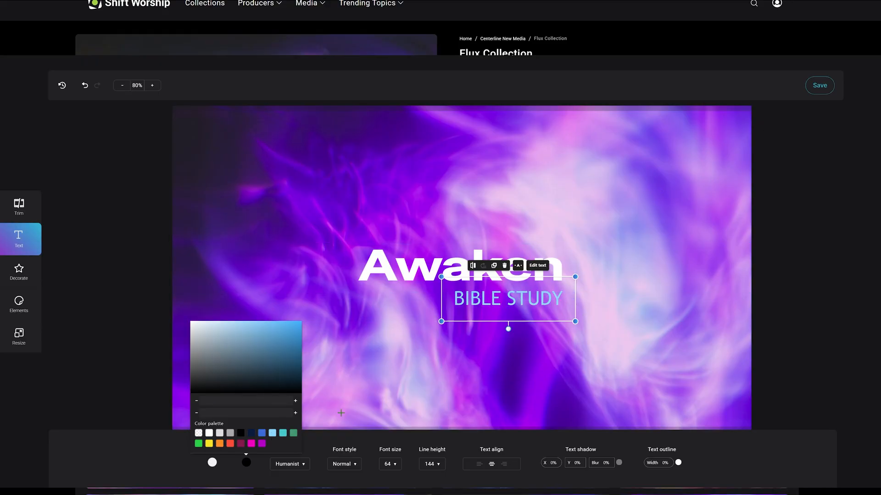
{"action": "left_click_drag", "start_coordinate": [522, 294], "coordinate": [522, 292]}
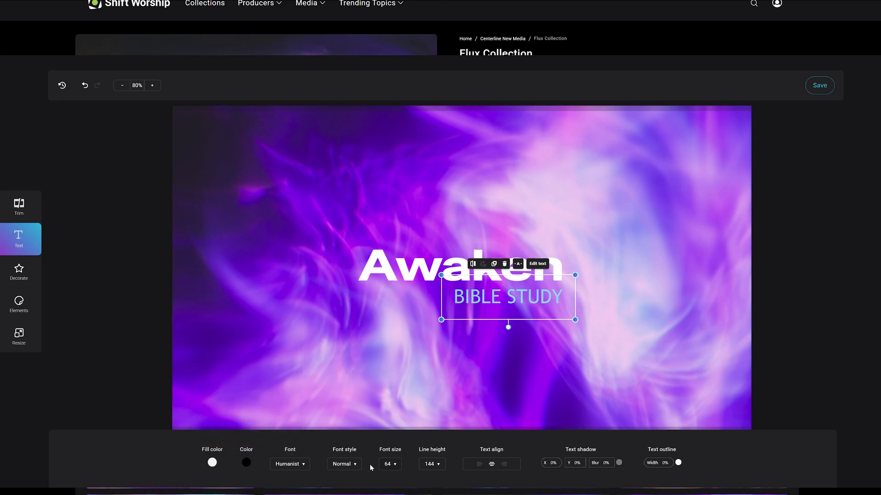
- Set the "BIBLE STUDY" text to Bold and shift it slightly left so it ends beneath the last letter of "Awaken"
{"action": "left_click", "coordinate": [355, 464]}
{"action": "left_click", "coordinate": [337, 424]}
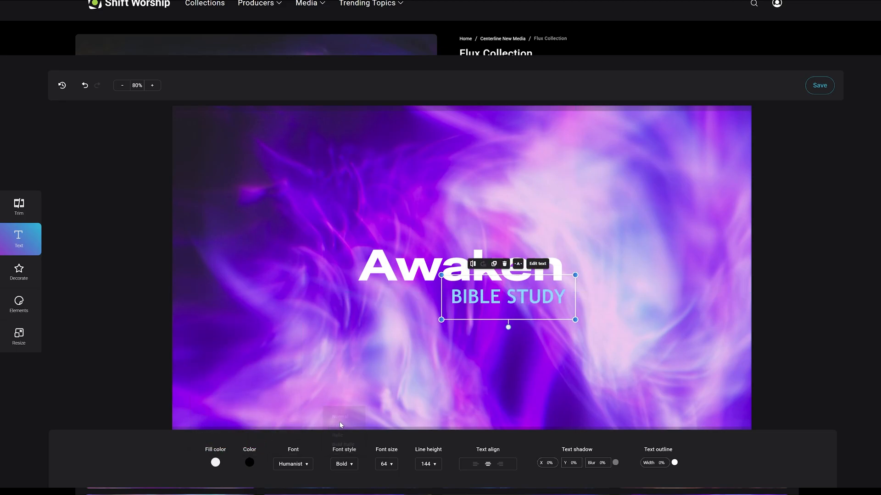
{"action": "left_click_drag", "start_coordinate": [546, 299], "coordinate": [530, 299]}
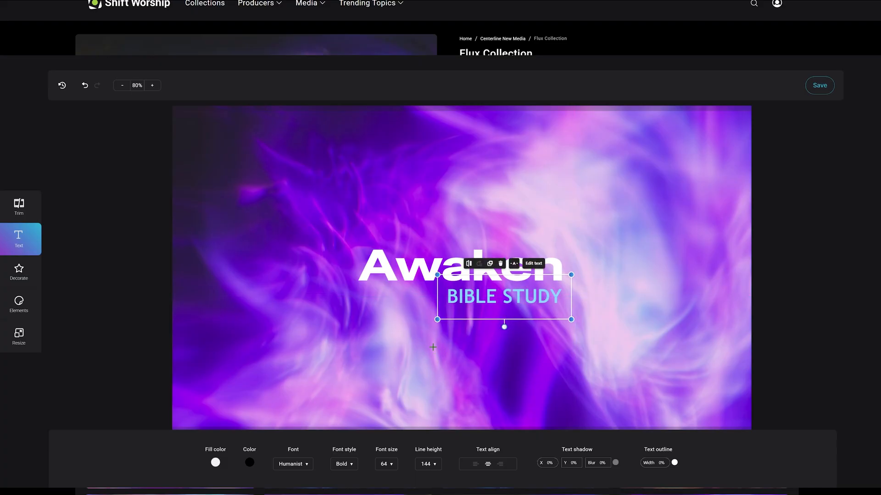
- Duplicate the "BIBLE STUDY" text, centring the copy below the original with white lettering
{"action": "double_click", "coordinate": [479, 301]}
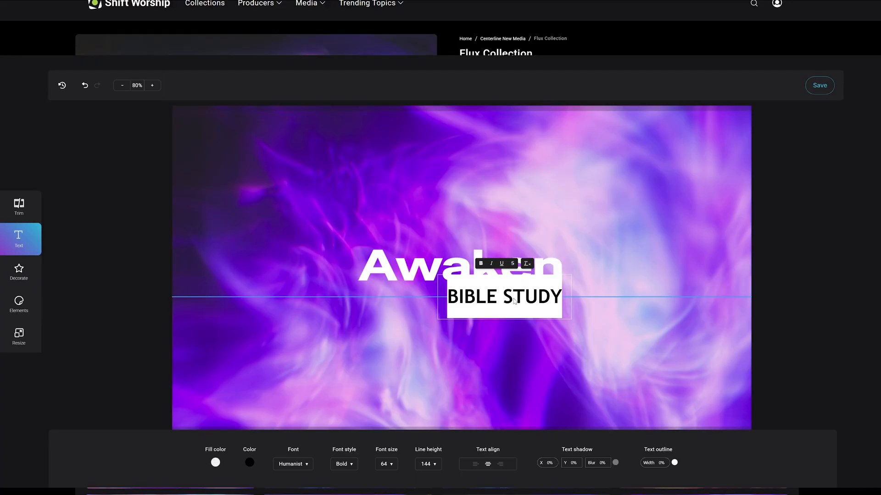
{"action": "left_click", "coordinate": [517, 346]}
{"action": "left_click", "coordinate": [516, 305]}
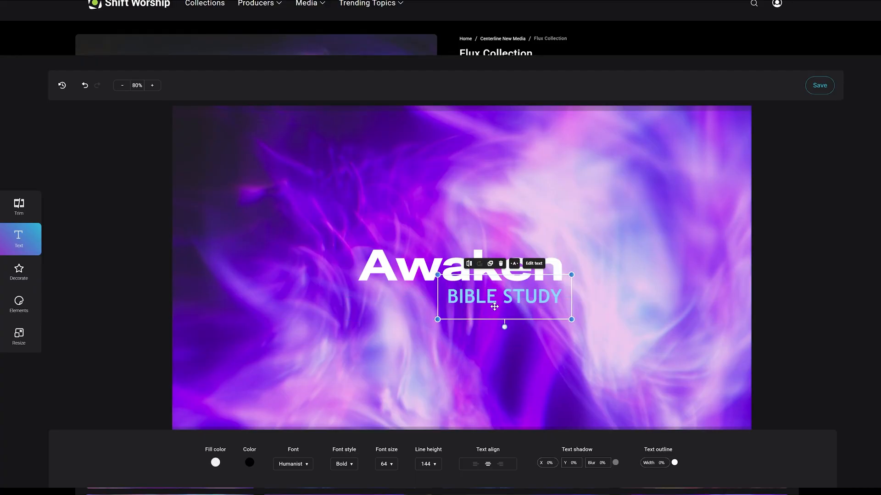
{"action": "left_click", "coordinate": [490, 264]}
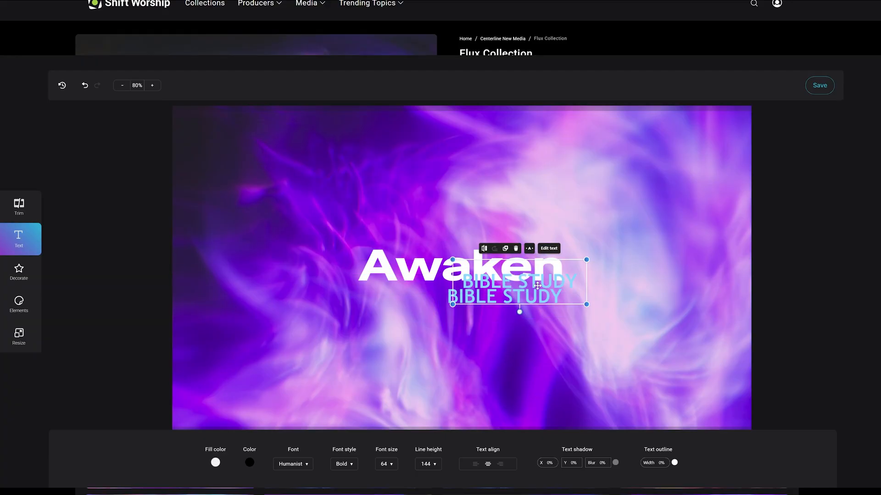
{"action": "left_click_drag", "start_coordinate": [490, 276], "coordinate": [485, 338]}
{"action": "left_click", "coordinate": [248, 463]}
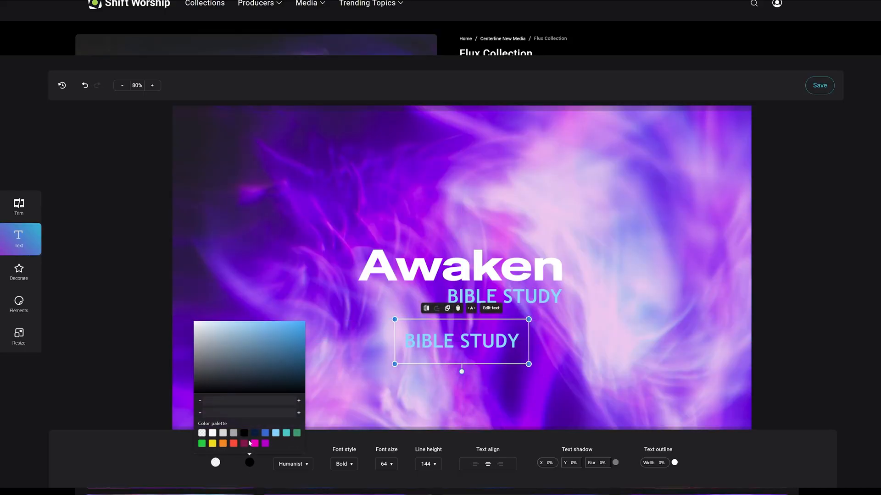
{"action": "left_click", "coordinate": [213, 433]}
- Replace the wording of the white copy with "saturdays | 6am"
{"action": "double_click", "coordinate": [470, 354]}
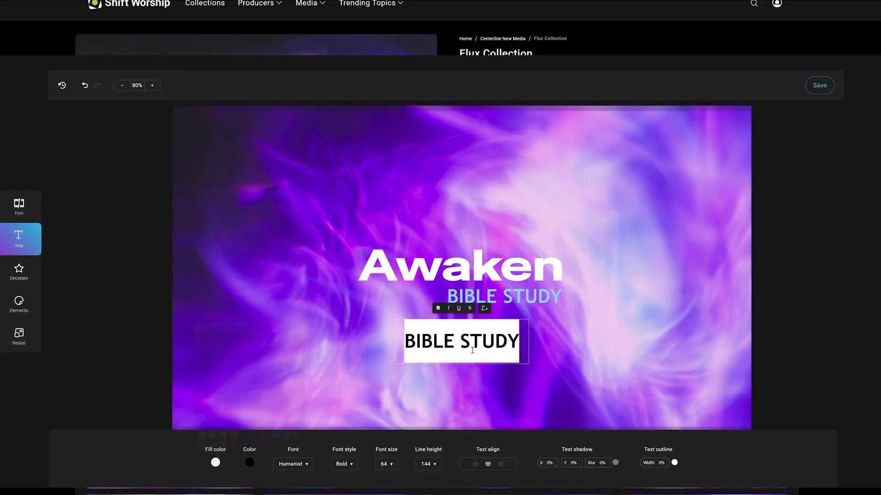
{"action": "type", "text": "saturdays"}
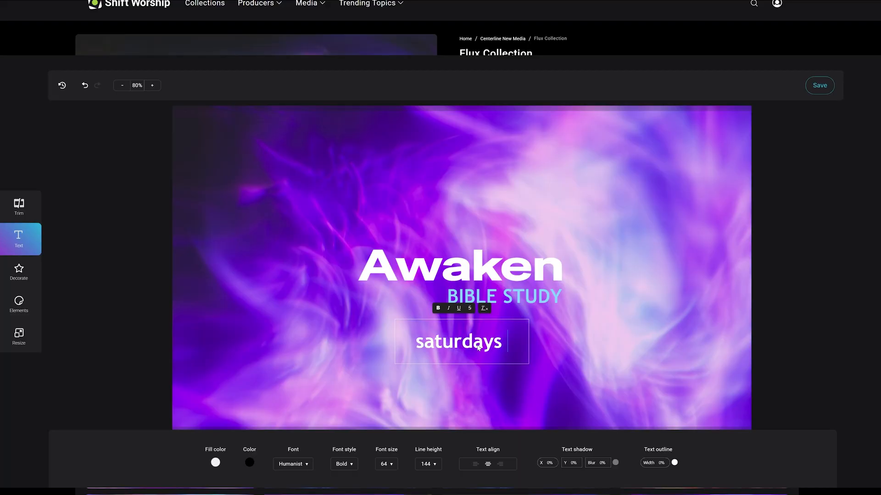
{"action": "type", "text": " |"}
{"action": "key", "text": "BackSpace"}
{"action": "key", "text": "BackSpace"}
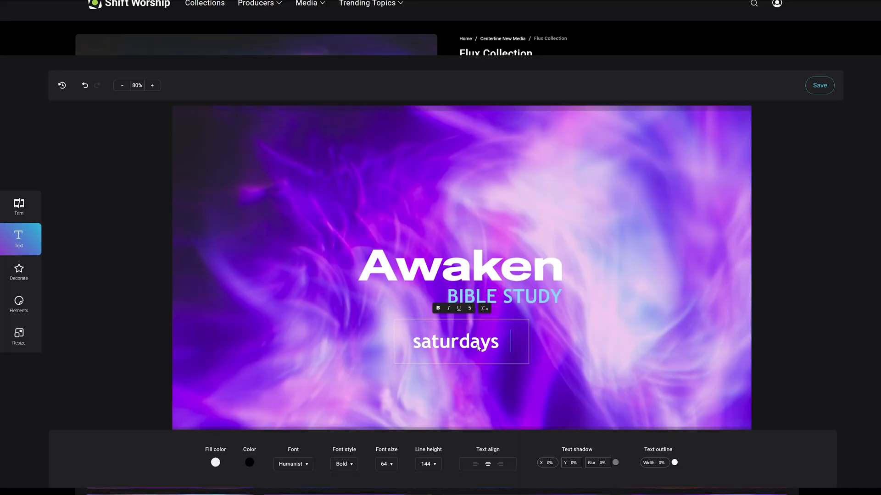
{"action": "type", "text": "|"}
{"action": "key", "text": "BackSpace"}
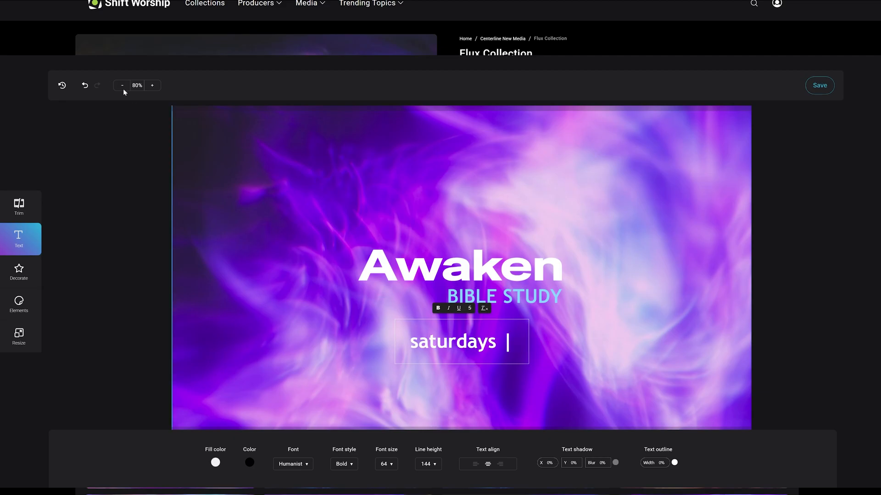
- Widen the lower text box to fit one line and remove the extra "6am" so it reads "saturdays | 6am"
{"action": "left_click", "coordinate": [525, 345]}
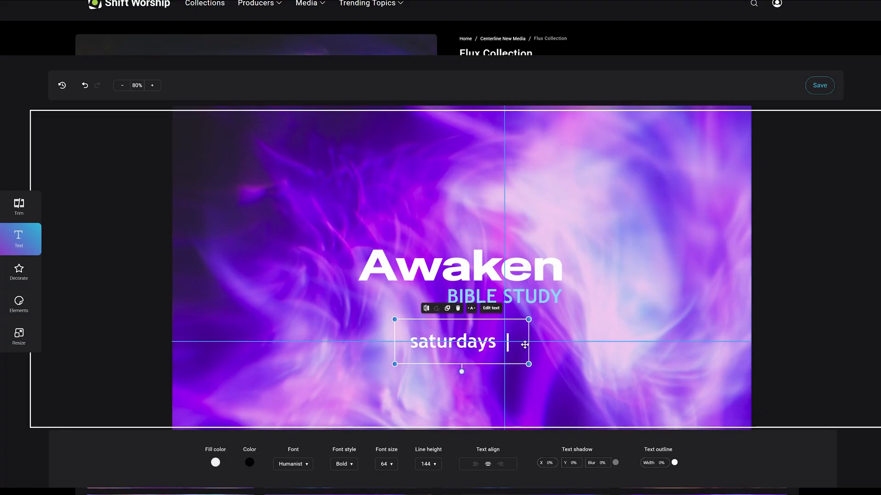
{"action": "left_click_drag", "start_coordinate": [530, 319], "coordinate": [597, 318]}
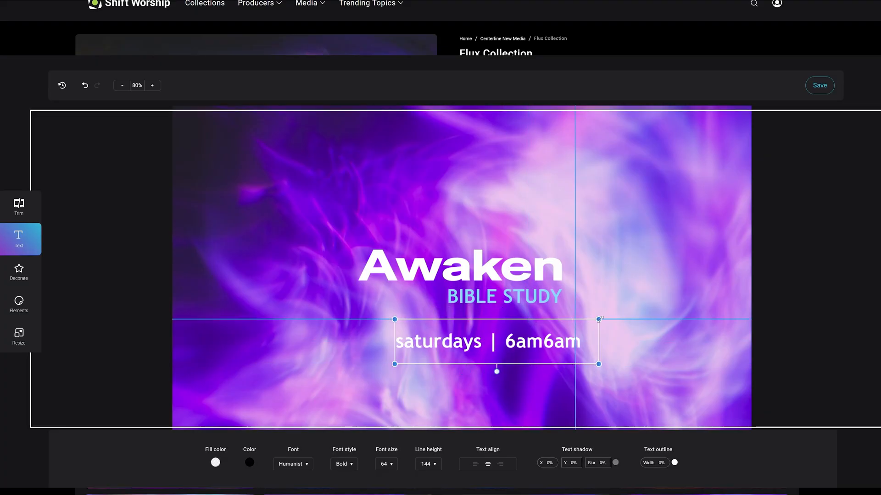
{"action": "double_click", "coordinate": [541, 344]}
{"action": "key", "text": "ctrl+a"}
{"action": "left_click", "coordinate": [552, 348]}
{"action": "key", "text": "BackSpace"}
{"action": "key", "text": "BackSpace"}
{"action": "key", "text": "BackSpace"}
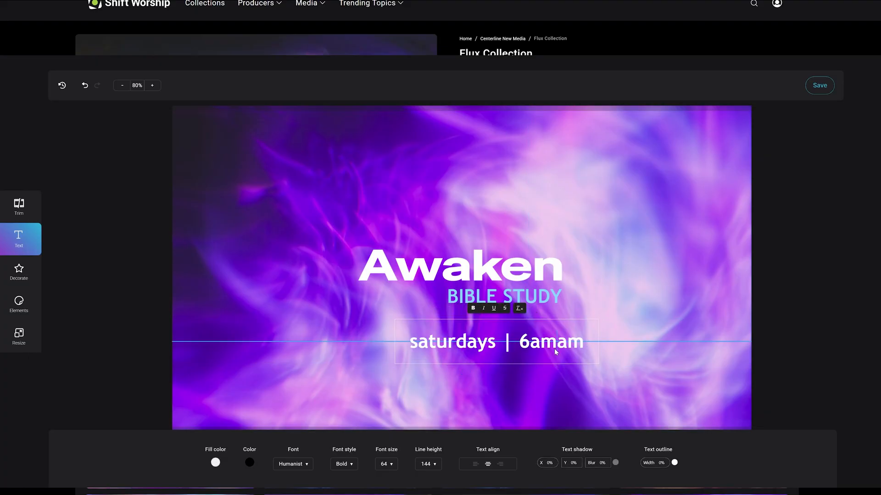
- Set the "saturdays | 6am" text to font size 48 and centre it a little closer beneath the subtitle
{"action": "left_click", "coordinate": [495, 385]}
{"action": "left_click", "coordinate": [463, 349]}
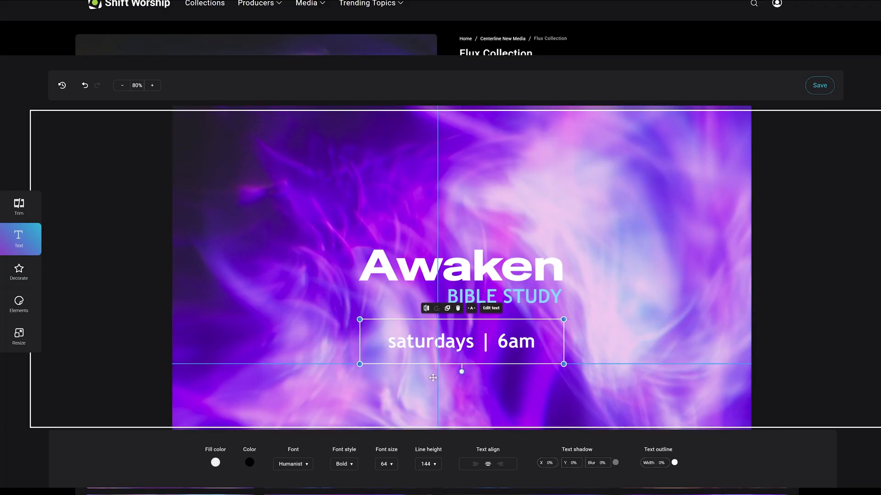
{"action": "left_click", "coordinate": [386, 464]}
{"action": "left_click", "coordinate": [385, 397]}
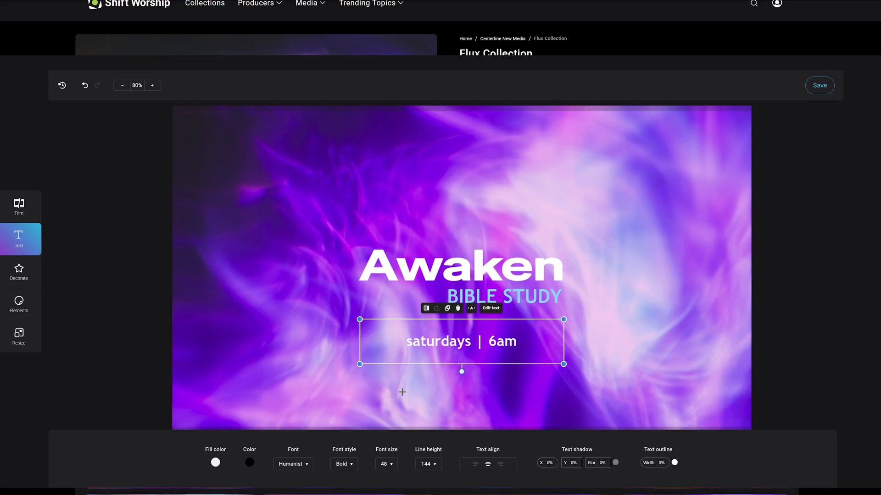
{"action": "left_click_drag", "start_coordinate": [452, 347], "coordinate": [451, 336]}
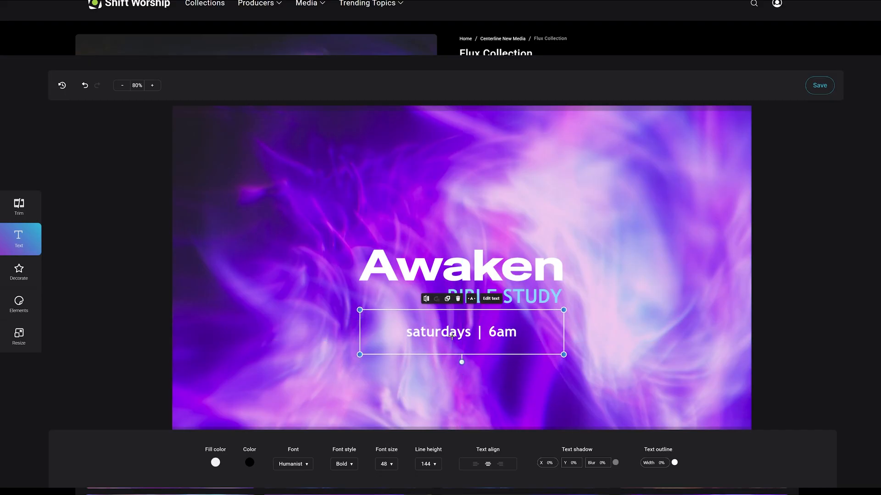
{"action": "mouse_move", "coordinate": [564, 355]}
{"action": "left_mouse_down"}
{"action": "mouse_move", "coordinate": [583, 361]}
{"action": "mouse_move", "coordinate": [571, 357]}
{"action": "left_mouse_up"}
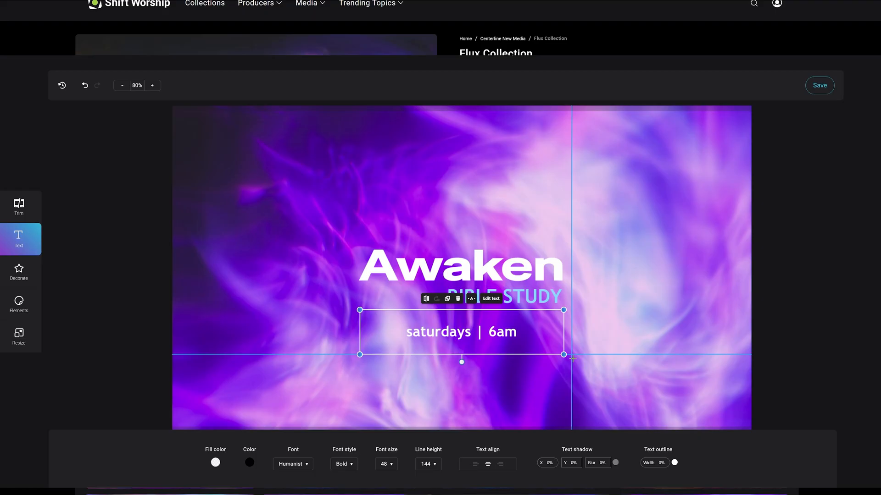
{"action": "left_click_drag", "start_coordinate": [572, 358], "coordinate": [483, 314]}
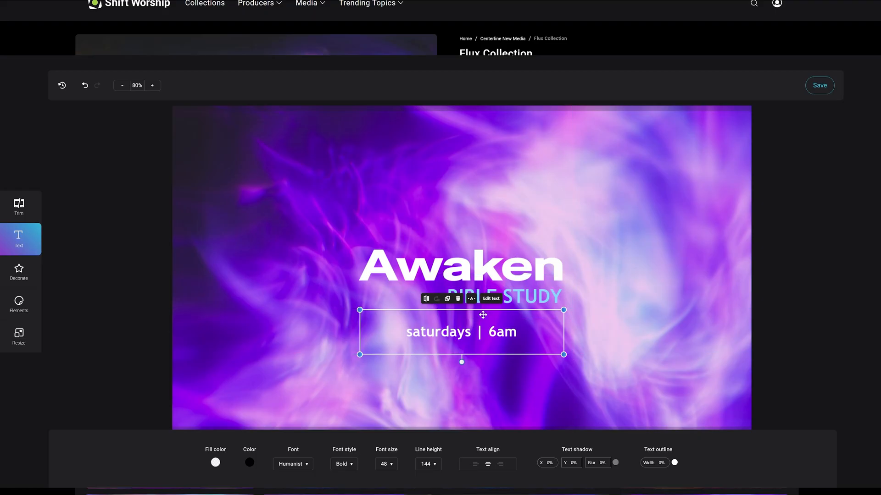
- Try a text shadow with X 3%, Y 30% and Blur 46% on "saturdays | 6am" and remove the visible shadow
{"action": "left_click", "coordinate": [550, 463]}
{"action": "mouse_move", "coordinate": [547, 477]}
{"action": "left_mouse_down"}
{"action": "mouse_move", "coordinate": [559, 478]}
{"action": "mouse_move", "coordinate": [549, 478]}
{"action": "left_mouse_up"}
{"action": "left_click_drag", "start_coordinate": [548, 477], "coordinate": [548, 476]}
{"action": "left_click_drag", "start_coordinate": [572, 483], "coordinate": [621, 480]}
{"action": "left_click", "coordinate": [602, 466]}
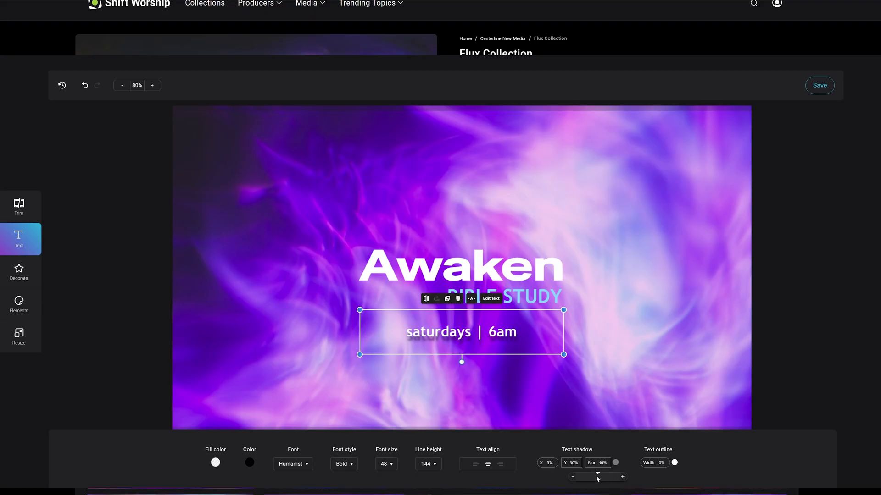
{"action": "left_click_drag", "start_coordinate": [598, 478], "coordinate": [572, 480]}
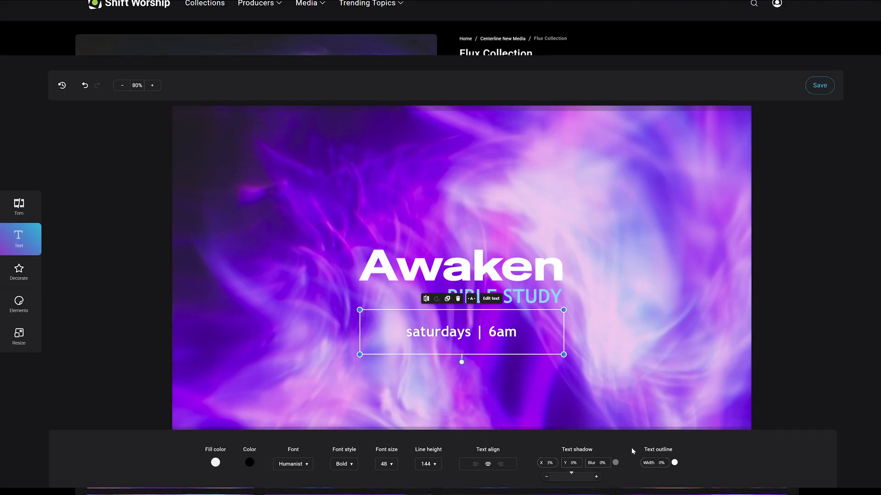
- Try a red text outline with a width of 49% on the "Awaken" title
{"action": "left_click", "coordinate": [459, 268]}
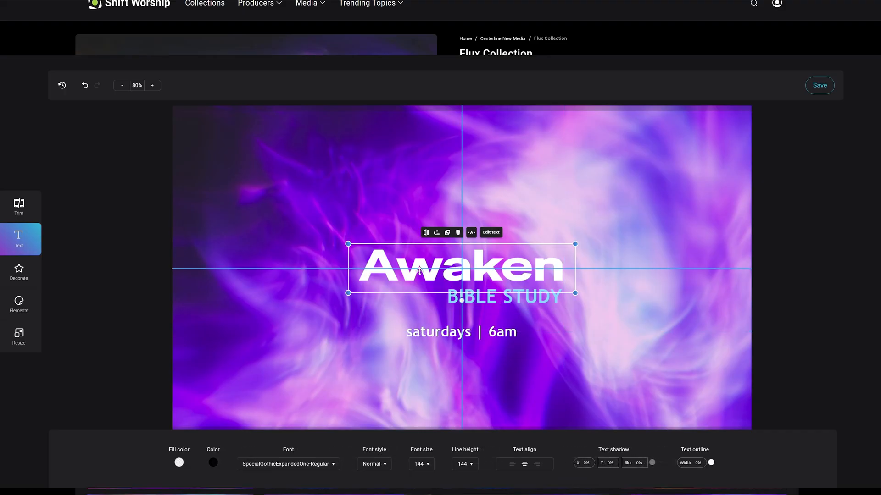
{"action": "left_click", "coordinate": [700, 464]}
{"action": "mouse_move", "coordinate": [694, 477]}
{"action": "left_mouse_down"}
{"action": "mouse_move", "coordinate": [668, 479]}
{"action": "mouse_move", "coordinate": [714, 478]}
{"action": "mouse_move", "coordinate": [670, 477]}
{"action": "mouse_move", "coordinate": [693, 477]}
{"action": "left_mouse_up"}
{"action": "left_click", "coordinate": [711, 462]}
{"action": "left_click", "coordinate": [736, 346]}
{"action": "left_click_drag", "start_coordinate": [735, 346], "coordinate": [757, 315]}
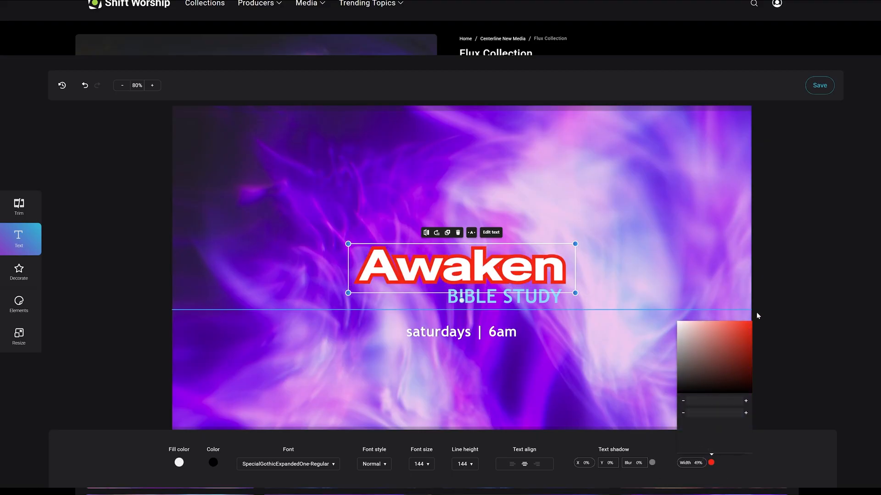
- Set the outline width of "Awaken" to 0% and leave all text deselected
{"action": "left_click", "coordinate": [712, 463]}
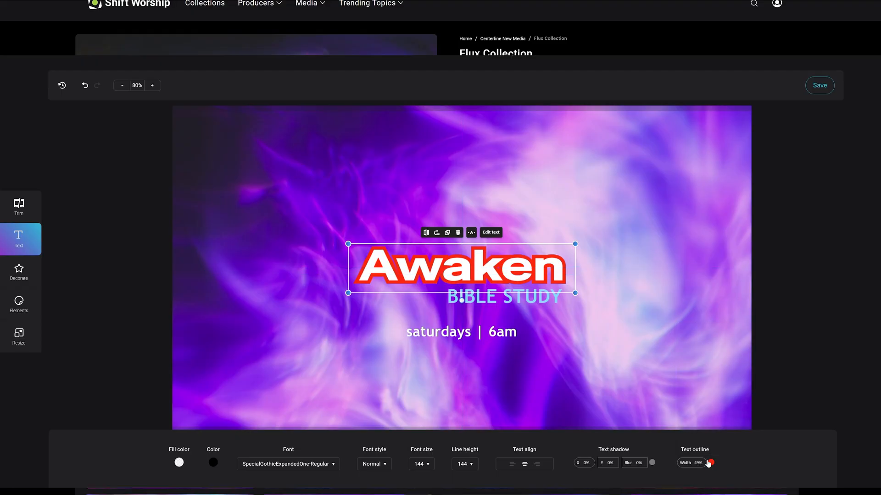
{"action": "left_click", "coordinate": [711, 464]}
{"action": "left_click", "coordinate": [711, 464]}
{"action": "left_click_drag", "start_coordinate": [710, 480], "coordinate": [667, 481]}
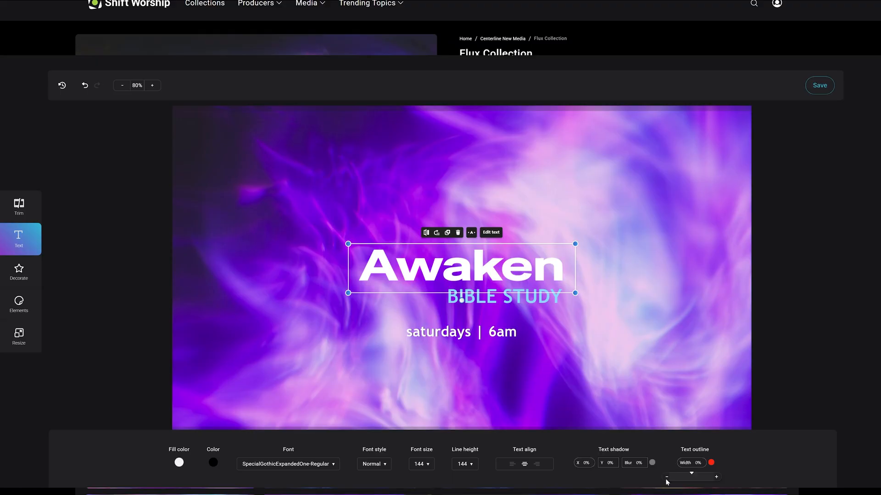
{"action": "left_click", "coordinate": [734, 465]}
{"action": "left_click", "coordinate": [500, 333]}
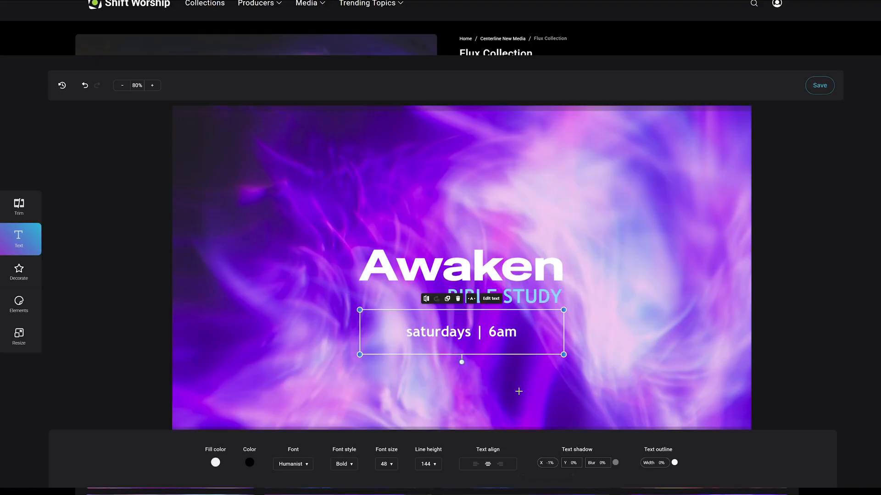
{"action": "left_click", "coordinate": [496, 224]}
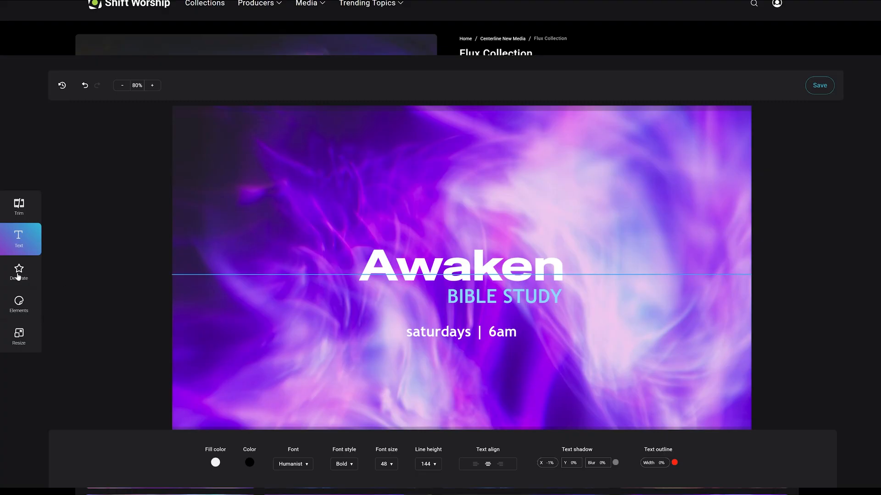
- Scribble a freehand red Sharpie line across the title with the 5% line width and undo it
{"action": "left_click", "coordinate": [19, 273]}
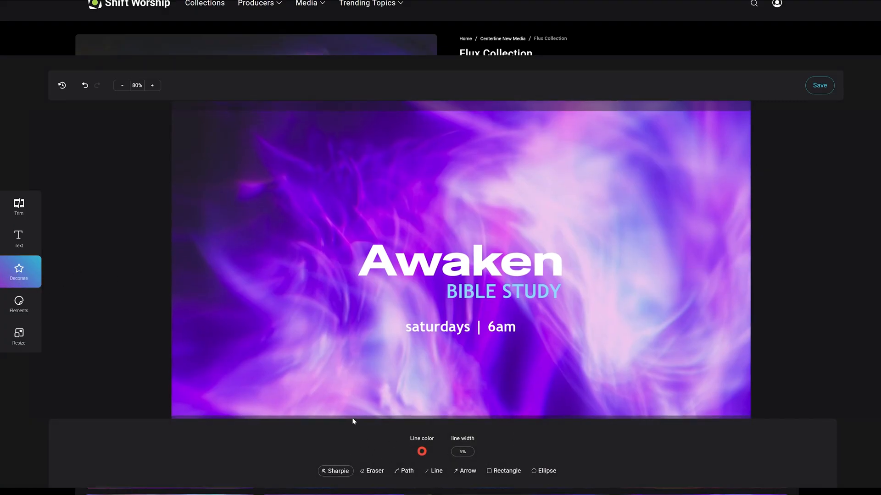
{"action": "mouse_move", "coordinate": [422, 189]}
{"action": "left_mouse_down"}
{"action": "mouse_move", "coordinate": [412, 225]}
{"action": "mouse_move", "coordinate": [427, 275]}
{"action": "mouse_move", "coordinate": [443, 209]}
{"action": "mouse_move", "coordinate": [530, 257]}
{"action": "mouse_move", "coordinate": [455, 295]}
{"action": "mouse_move", "coordinate": [453, 253]}
{"action": "left_mouse_up"}
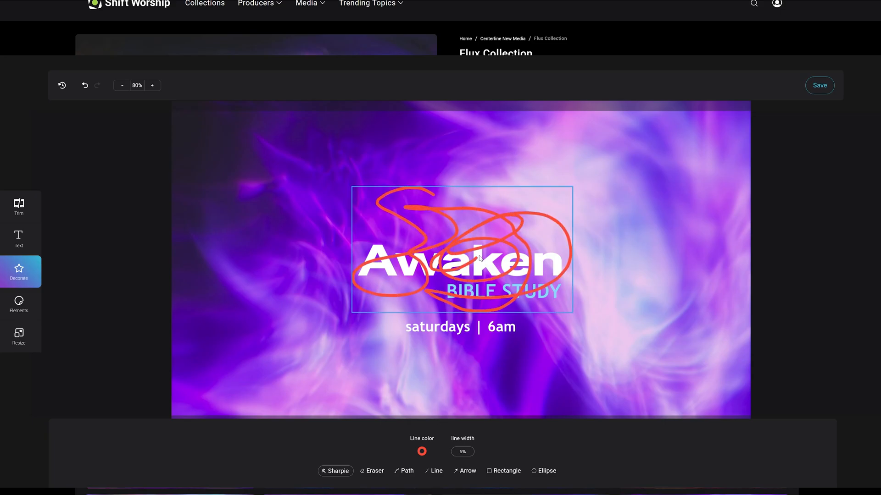
{"action": "key", "text": "ctrl+z"}
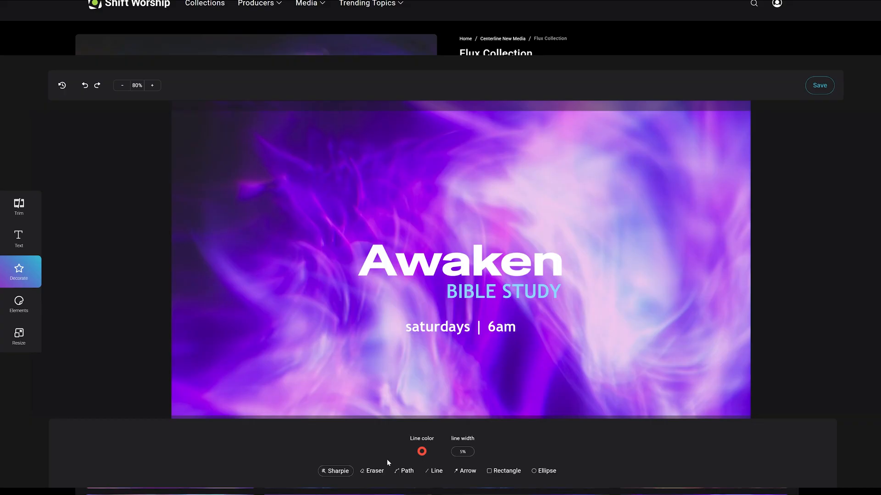
- Set the Sharpie line color to light blue, scribble a freehand line beside the title and undo it
{"action": "left_click", "coordinate": [421, 452]}
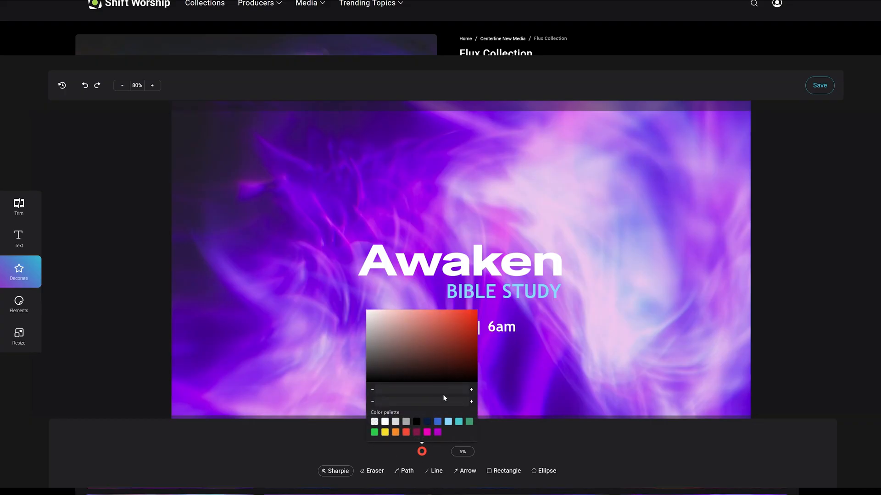
{"action": "left_click", "coordinate": [448, 423]}
{"action": "mouse_move", "coordinate": [527, 175]}
{"action": "left_mouse_down"}
{"action": "mouse_move", "coordinate": [599, 218]}
{"action": "mouse_move", "coordinate": [602, 326]}
{"action": "mouse_move", "coordinate": [551, 382]}
{"action": "mouse_move", "coordinate": [654, 304]}
{"action": "mouse_move", "coordinate": [630, 216]}
{"action": "mouse_move", "coordinate": [586, 255]}
{"action": "left_mouse_up"}
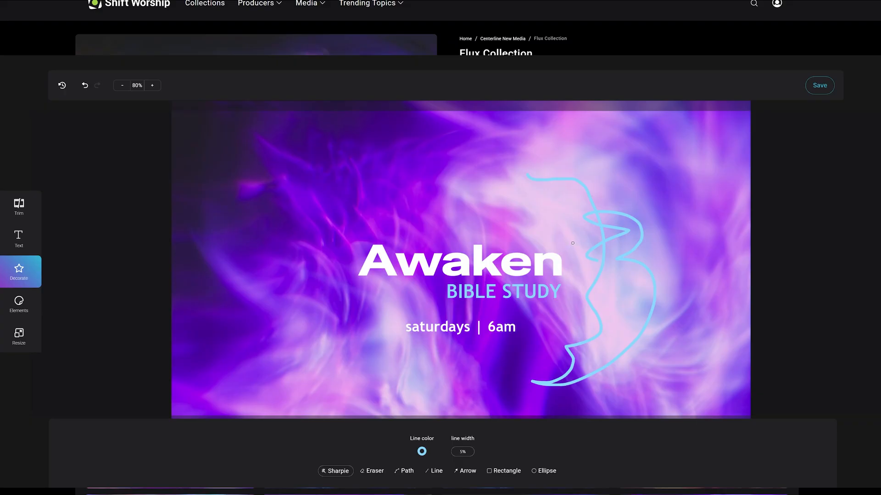
{"action": "key", "text": "ctrl+z"}
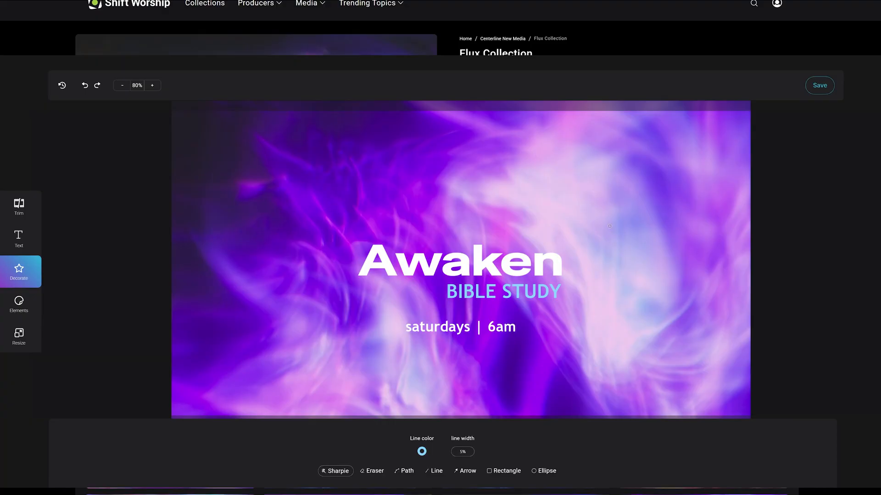
- Draw a wavy light blue Sharpie line beside the text and remove it with the Eraser
{"action": "mouse_move", "coordinate": [610, 214]}
{"action": "left_mouse_down"}
{"action": "mouse_move", "coordinate": [577, 224]}
{"action": "mouse_move", "coordinate": [579, 317]}
{"action": "mouse_move", "coordinate": [589, 381]}
{"action": "left_mouse_up"}
{"action": "left_click", "coordinate": [380, 475]}
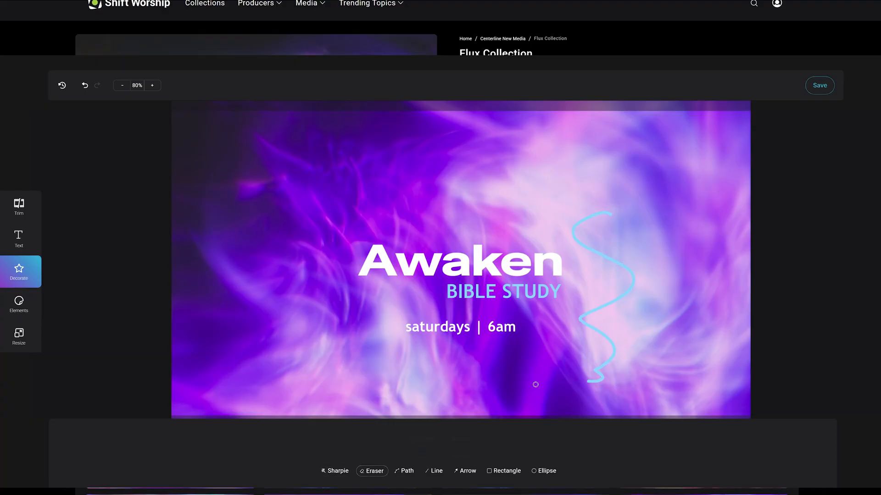
{"action": "left_click_drag", "start_coordinate": [645, 258], "coordinate": [602, 281]}
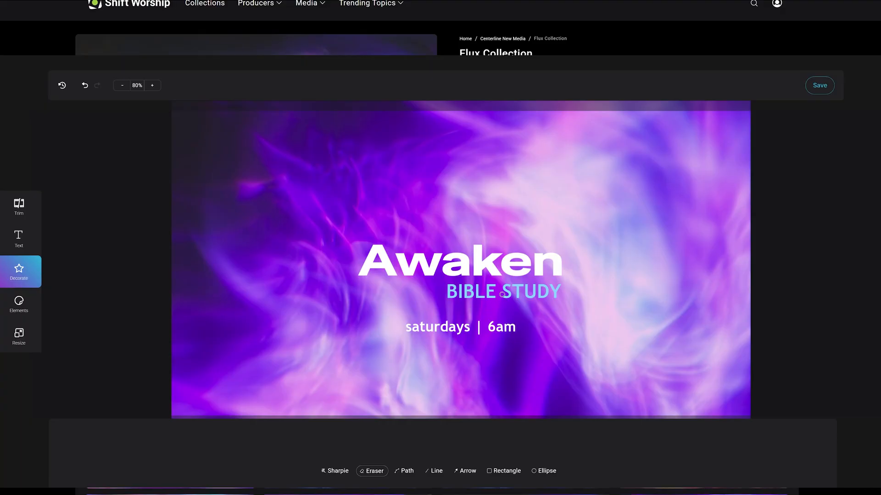
- Draw a multi-point light blue path above and beside the "Awaken" title and discard it
{"action": "left_click", "coordinate": [407, 473]}
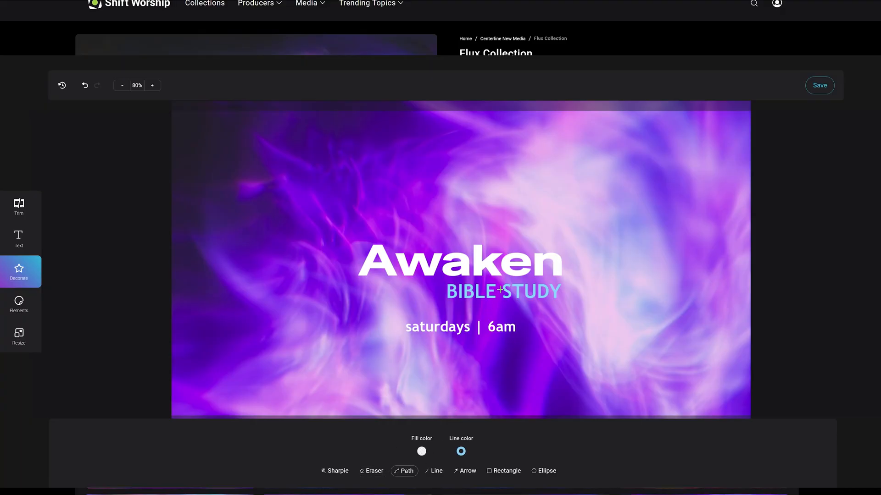
{"action": "left_click", "coordinate": [585, 196]}
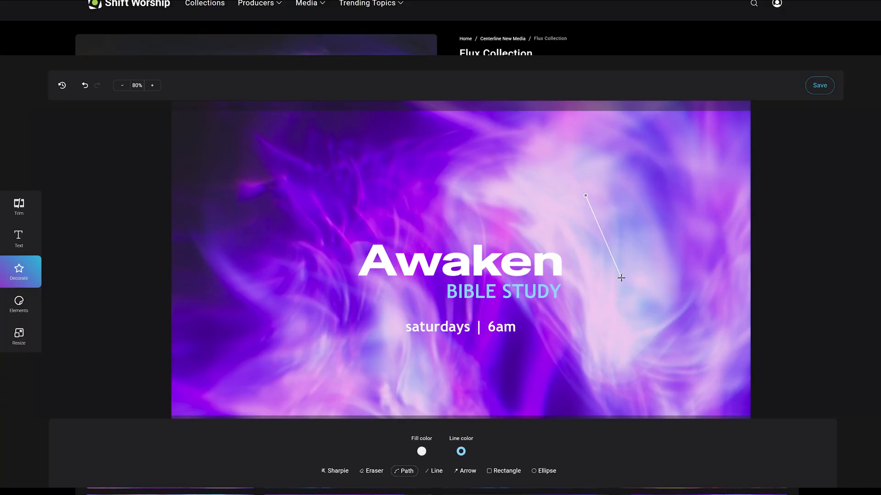
{"action": "left_click", "coordinate": [588, 356]}
{"action": "left_click", "coordinate": [658, 282]}
{"action": "left_click", "coordinate": [626, 187]}
{"action": "left_click", "coordinate": [574, 163]}
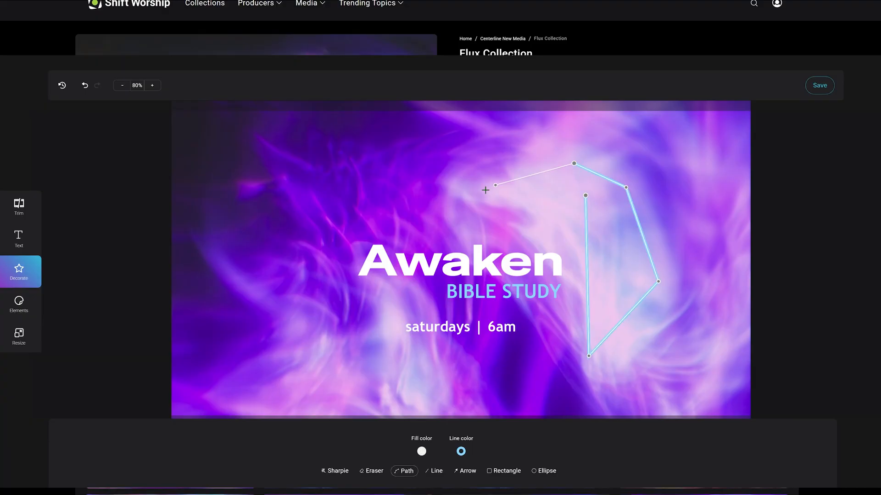
{"action": "left_click", "coordinate": [466, 197]}
{"action": "left_click", "coordinate": [543, 240]}
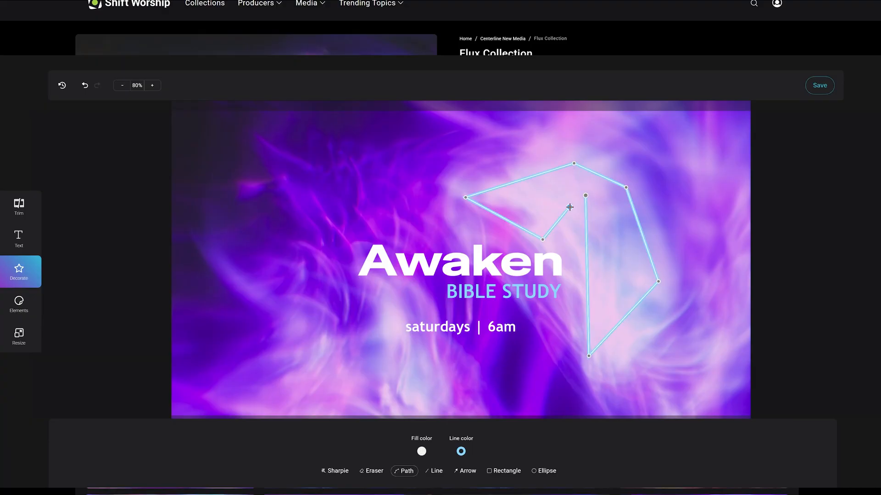
{"action": "double_click", "coordinate": [573, 234]}
- Try a straight line and an arrow beside the title, undoing each one
{"action": "left_click", "coordinate": [435, 472]}
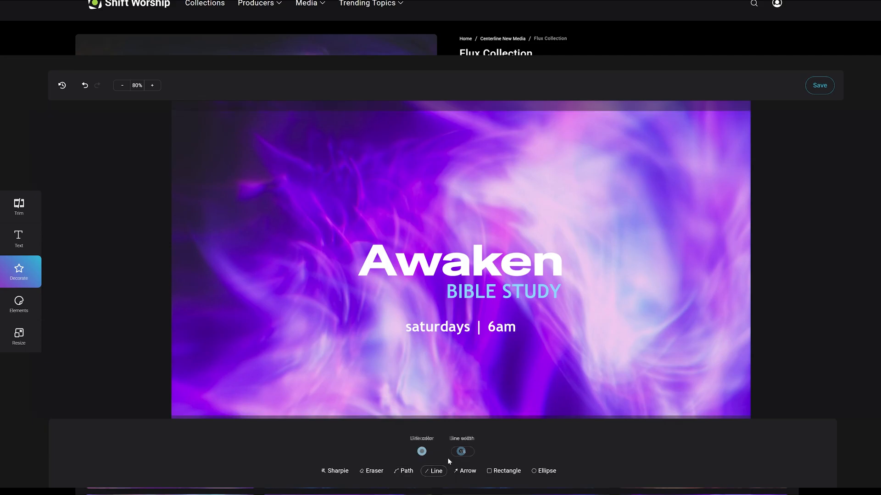
{"action": "mouse_move", "coordinate": [611, 181]}
{"action": "left_mouse_down"}
{"action": "mouse_move", "coordinate": [614, 359]}
{"action": "mouse_move", "coordinate": [625, 193]}
{"action": "mouse_move", "coordinate": [609, 191]}
{"action": "mouse_move", "coordinate": [633, 194]}
{"action": "mouse_move", "coordinate": [688, 330]}
{"action": "left_mouse_up"}
{"action": "key", "text": "ctrl+z"}
{"action": "left_click", "coordinate": [464, 471]}
{"action": "key", "text": "ctrl+z"}
- Try a tall red rectangle and an ellipse beside the title, undoing each shape
{"action": "left_click", "coordinate": [507, 472]}
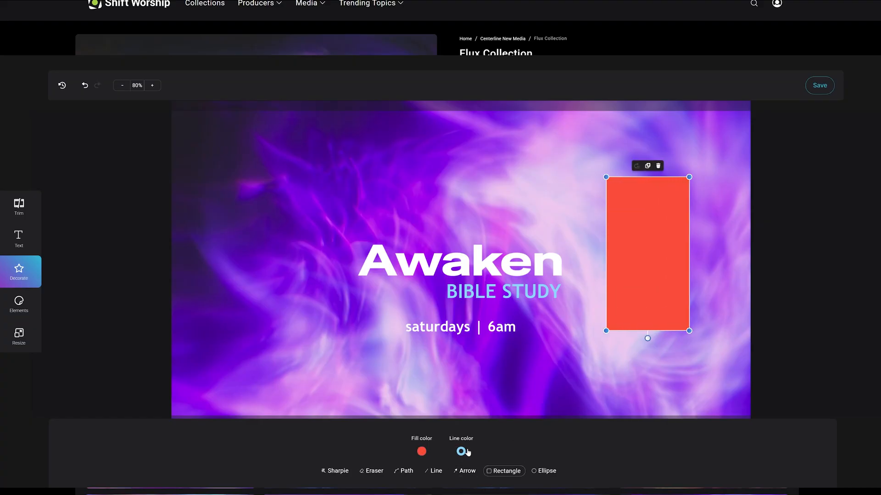
{"action": "key", "text": "ctrl+z"}
{"action": "left_click", "coordinate": [544, 471]}
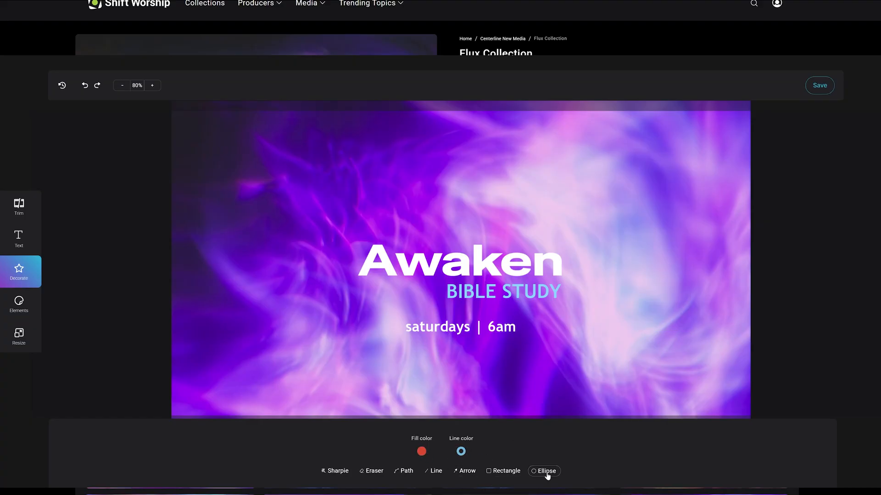
{"action": "left_click_drag", "start_coordinate": [612, 225], "coordinate": [668, 297]}
{"action": "key", "text": "ctrl+z"}
- Draw a rectangle with light blue fill under "Awaken", filling the space in front of "BIBLE STUDY"
{"action": "left_click", "coordinate": [500, 473]}
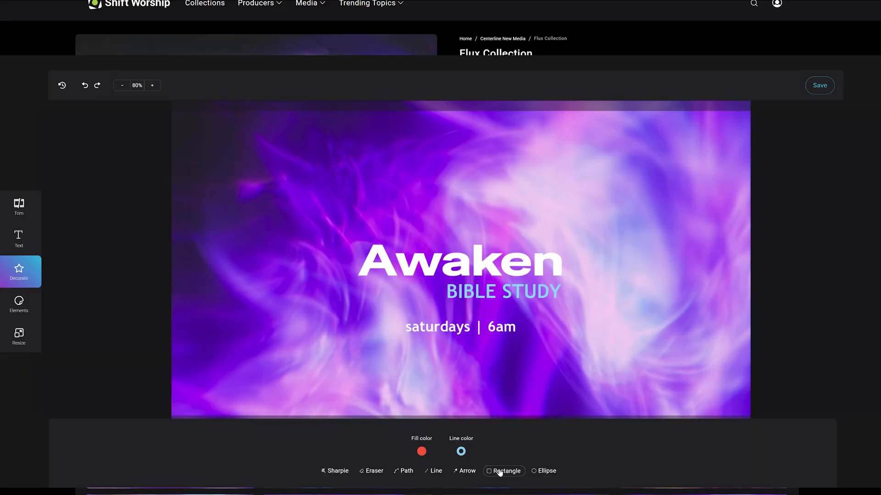
{"action": "left_click", "coordinate": [422, 452]}
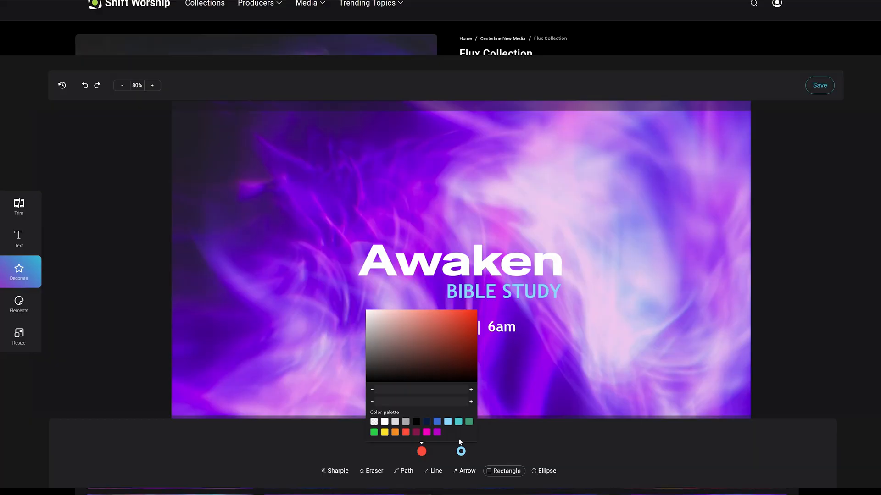
{"action": "left_click", "coordinate": [448, 422]}
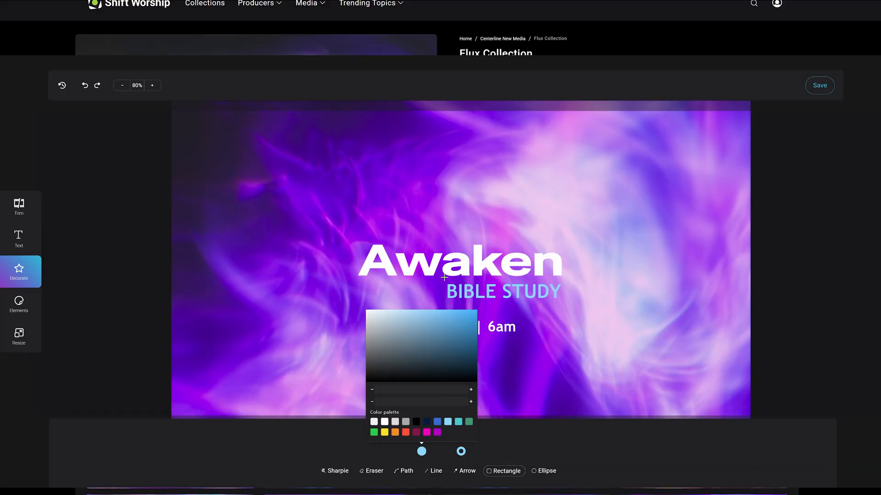
{"action": "left_click_drag", "start_coordinate": [444, 285], "coordinate": [357, 299]}
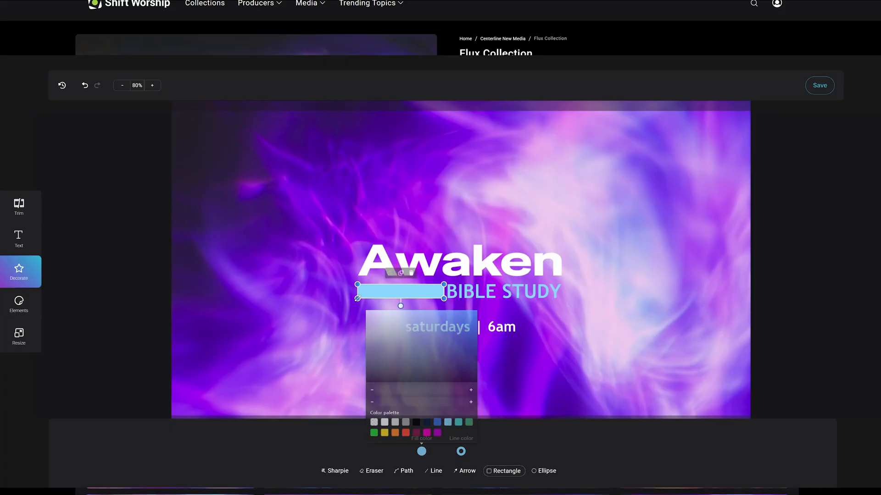
- Change the light blue bar's line color to the first palette swatch and leave the bar deselected
{"action": "left_click", "coordinate": [460, 453]}
{"action": "left_click", "coordinate": [459, 453]}
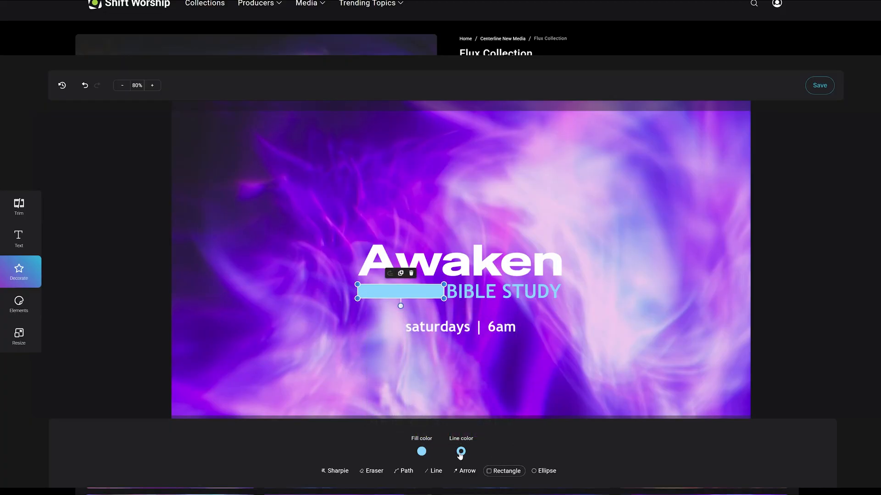
{"action": "left_click", "coordinate": [459, 453]}
{"action": "left_click", "coordinate": [414, 422]}
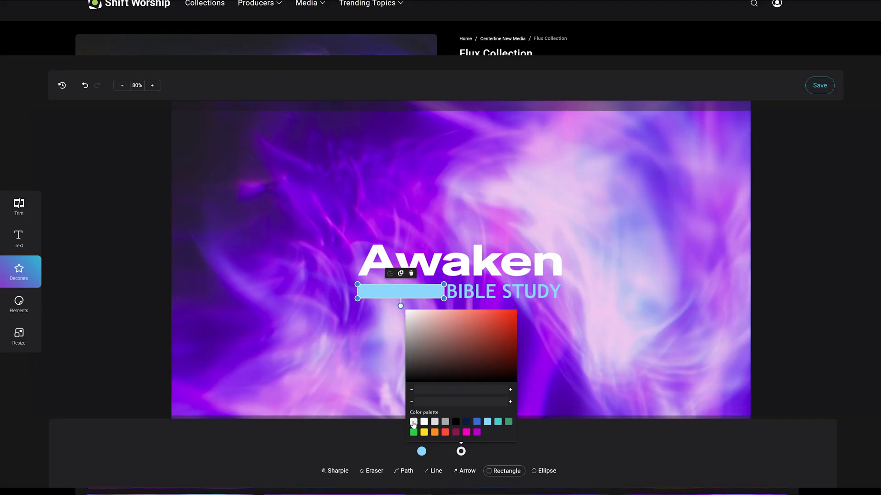
{"action": "left_click", "coordinate": [544, 445]}
{"action": "left_click_drag", "start_coordinate": [407, 296], "coordinate": [372, 292]}
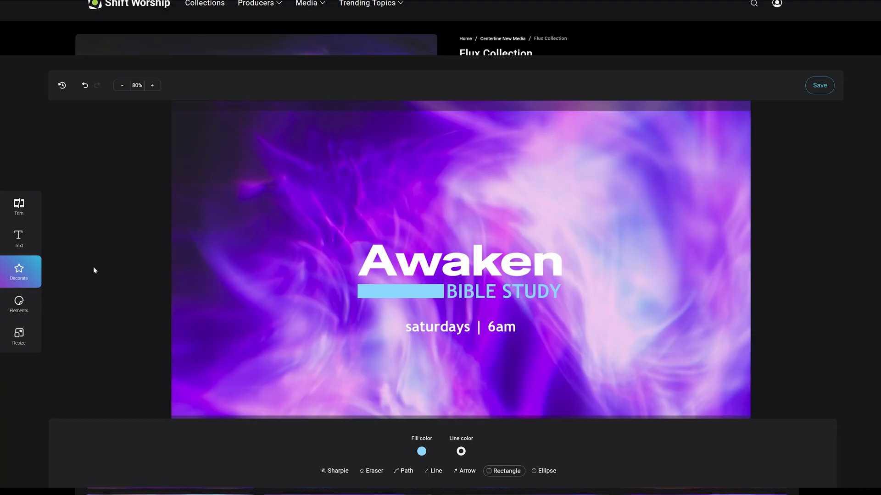
- Browse the full collection of ready-made graphic elements
{"action": "left_click", "coordinate": [20, 306]}
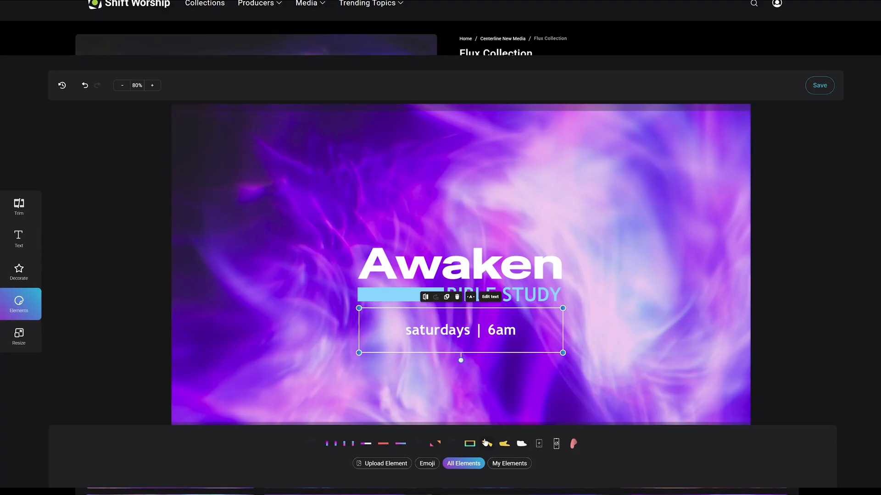
{"action": "left_click_drag", "start_coordinate": [555, 444], "coordinate": [330, 449]}
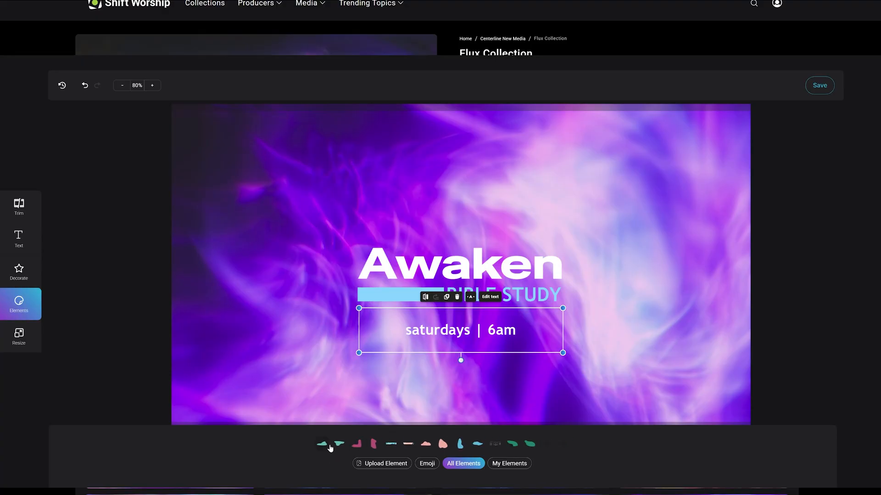
{"action": "left_click_drag", "start_coordinate": [540, 443], "coordinate": [306, 442]}
{"action": "left_click_drag", "start_coordinate": [560, 446], "coordinate": [460, 442]}
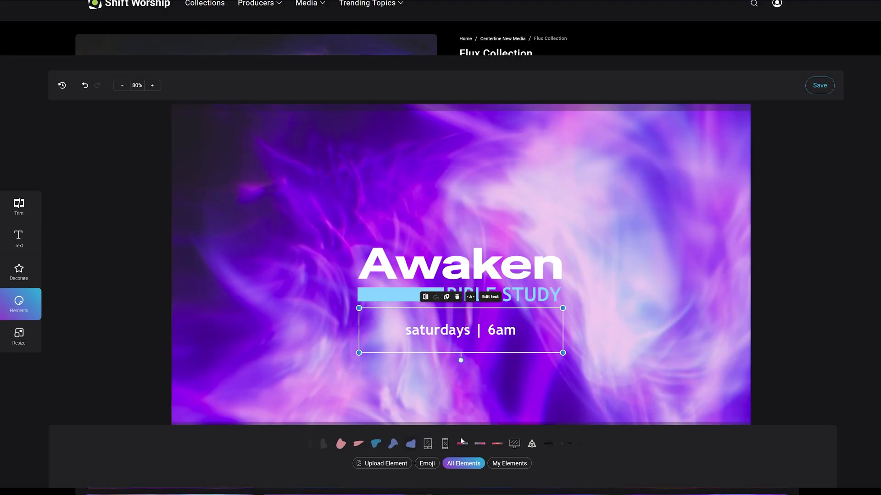
{"action": "left_click_drag", "start_coordinate": [529, 450], "coordinate": [369, 450]}
{"action": "left_click_drag", "start_coordinate": [528, 446], "coordinate": [373, 450]}
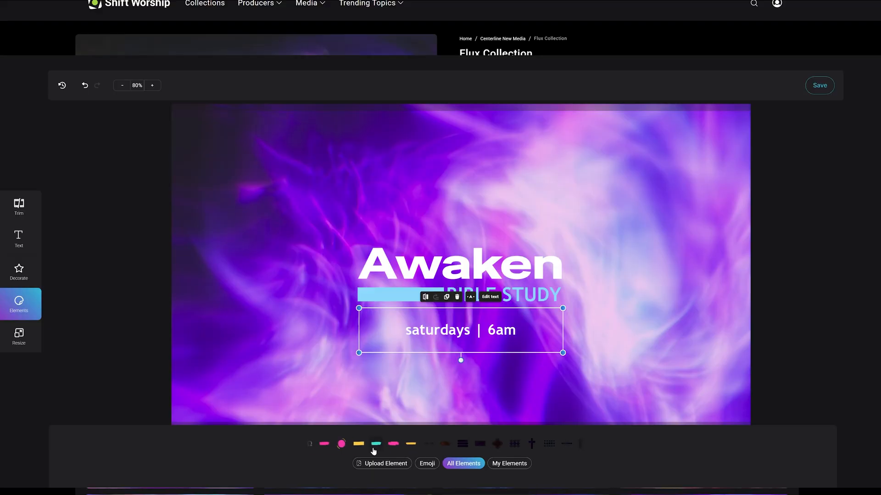
{"action": "left_click_drag", "start_coordinate": [526, 444], "coordinate": [380, 449]}
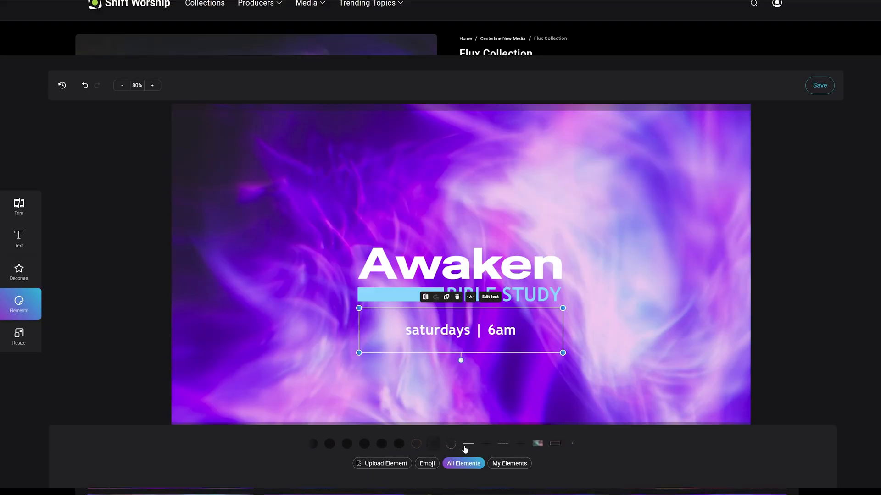
- Add a grinning wide-eyed emoji, move it above the "Awaken" title and delete it
{"action": "left_click", "coordinate": [427, 464]}
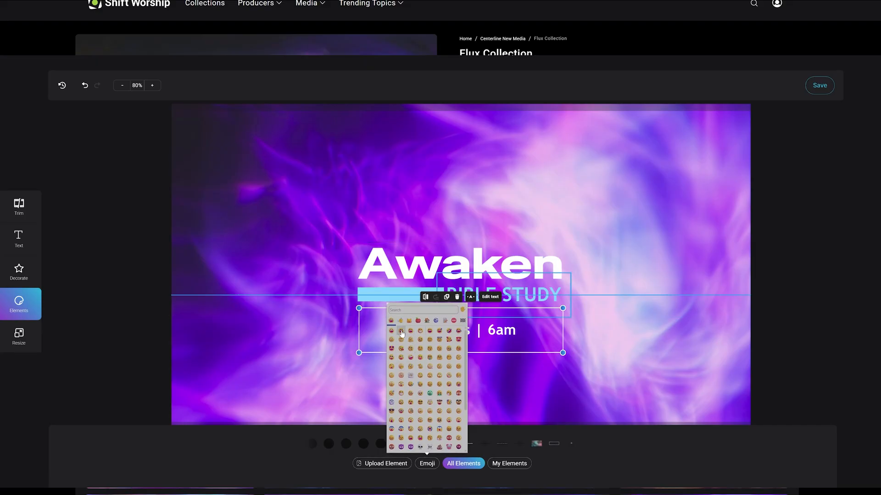
{"action": "left_click", "coordinate": [402, 333]}
{"action": "left_click_drag", "start_coordinate": [468, 279], "coordinate": [468, 231]}
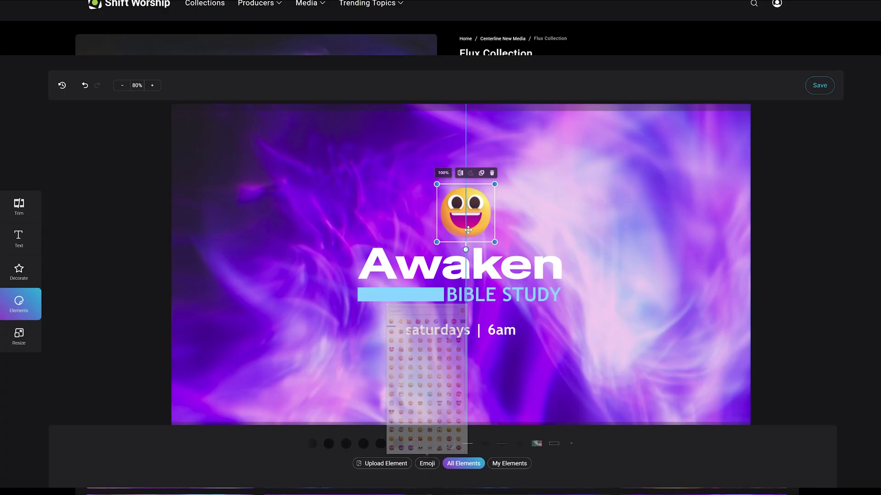
{"action": "key", "text": "Delete"}
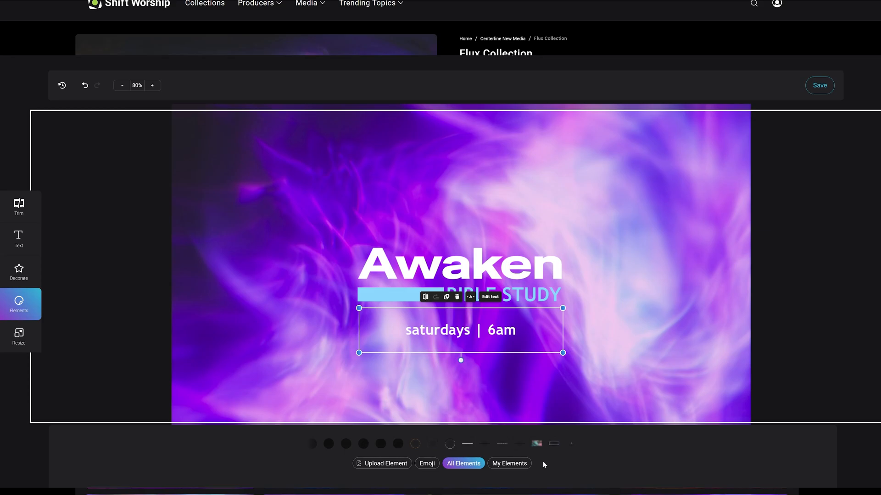
- Upload the "bible" image from the QuickEditor Items folder as an element
{"action": "left_click", "coordinate": [382, 465]}
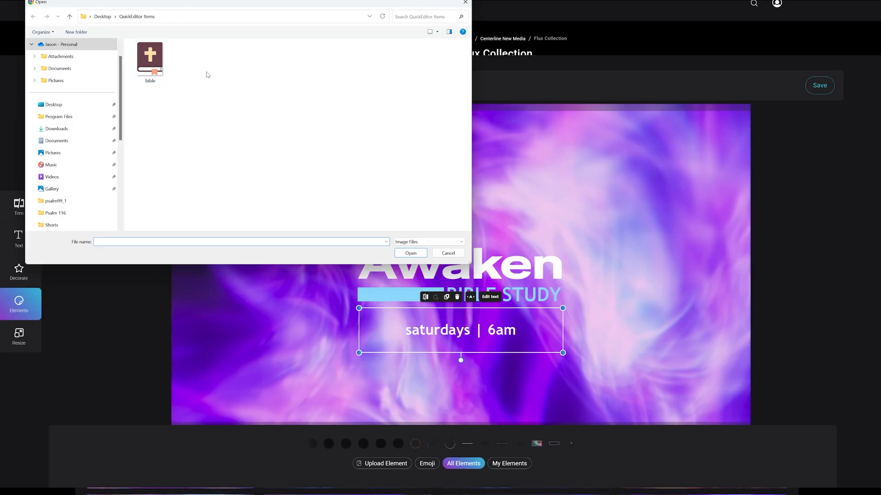
{"action": "left_click", "coordinate": [146, 63]}
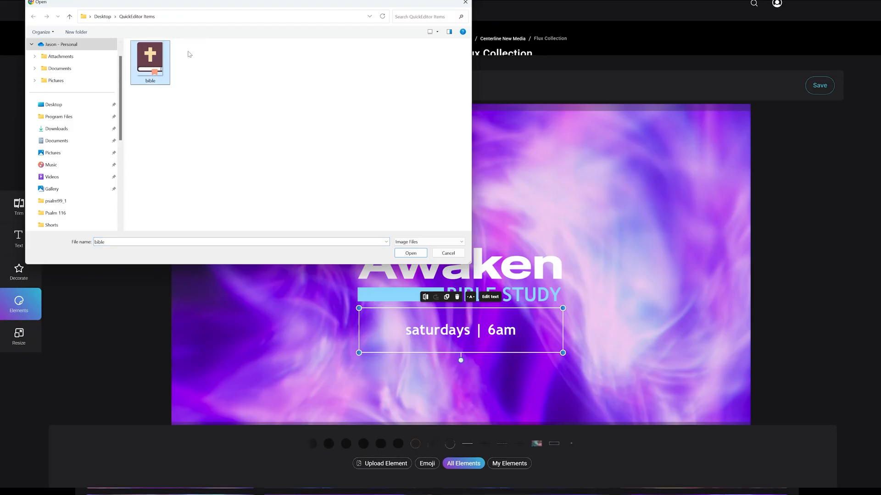
{"action": "left_click", "coordinate": [410, 254]}
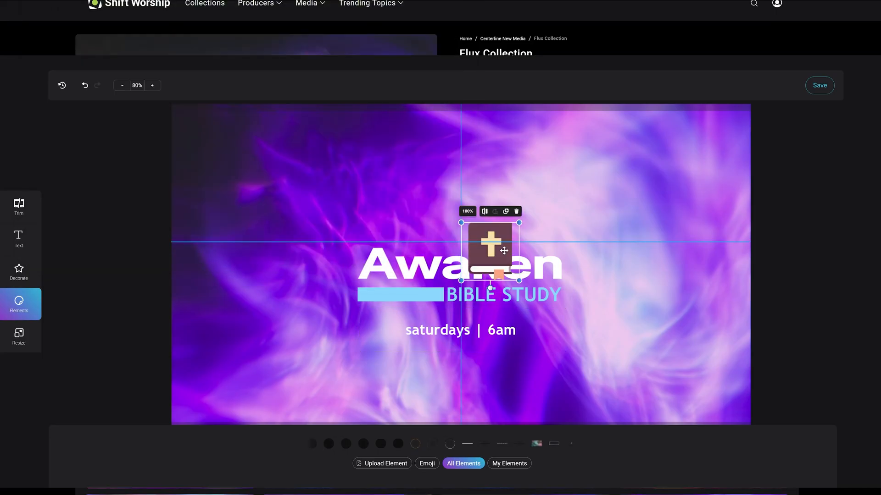
- Shrink and tilt the Bible image, place it just above the final "n" of "Awaken" and deselect it after viewing the uploaded elements
{"action": "left_click_drag", "start_coordinate": [557, 220], "coordinate": [569, 227]}
{"action": "left_click_drag", "start_coordinate": [606, 190], "coordinate": [569, 255]}
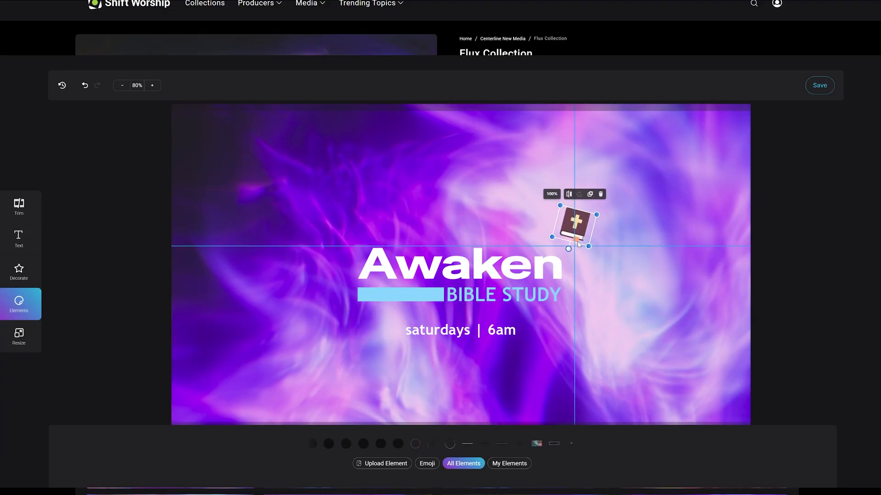
{"action": "left_click_drag", "start_coordinate": [578, 225], "coordinate": [576, 231]}
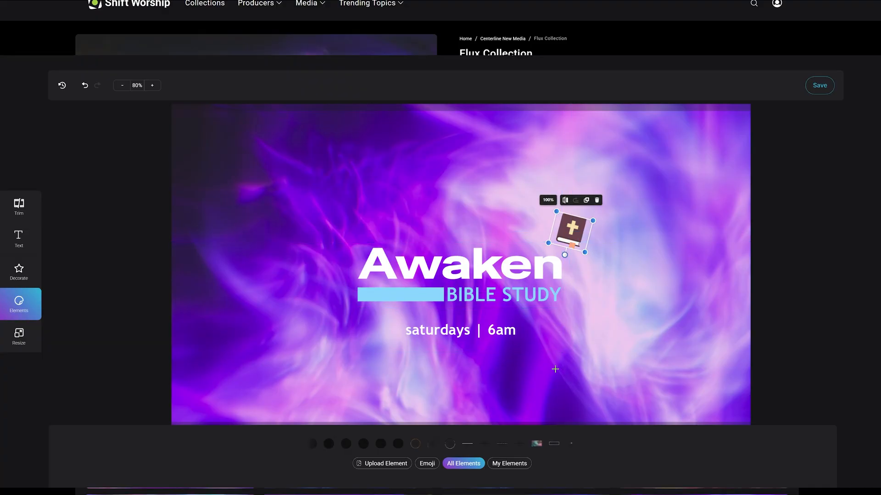
{"action": "left_click", "coordinate": [507, 465]}
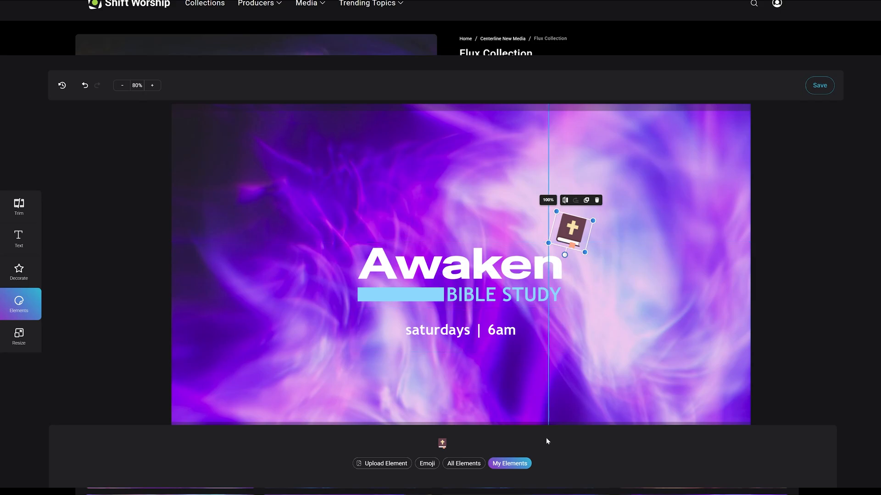
{"action": "left_click", "coordinate": [456, 356]}
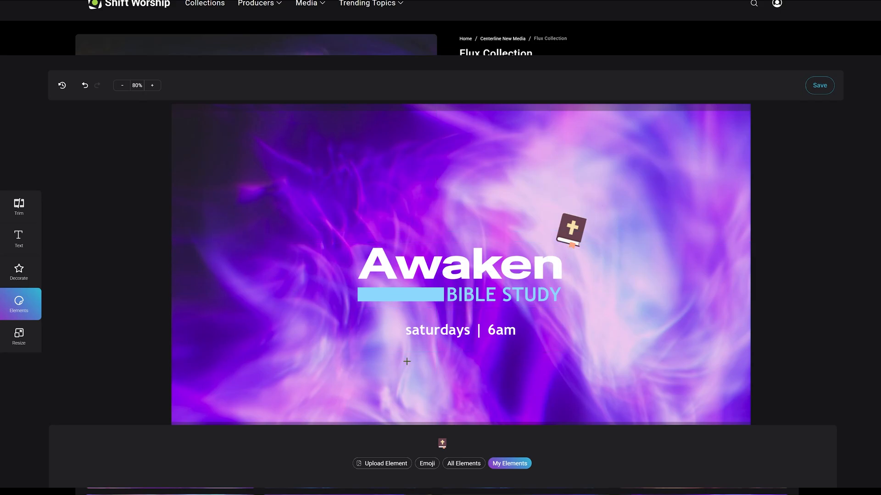
- View the trim timeline, and resize the design to Square (1024x1024)
{"action": "left_click", "coordinate": [14, 201]}
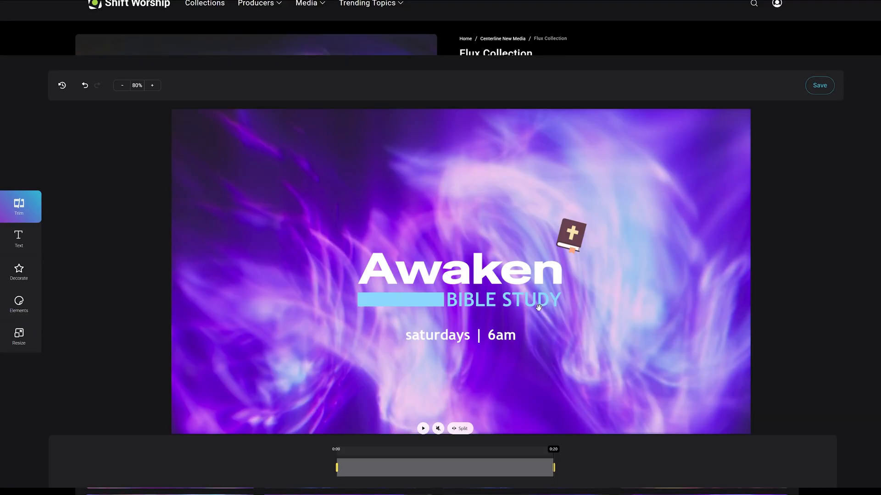
{"action": "left_click", "coordinate": [18, 338]}
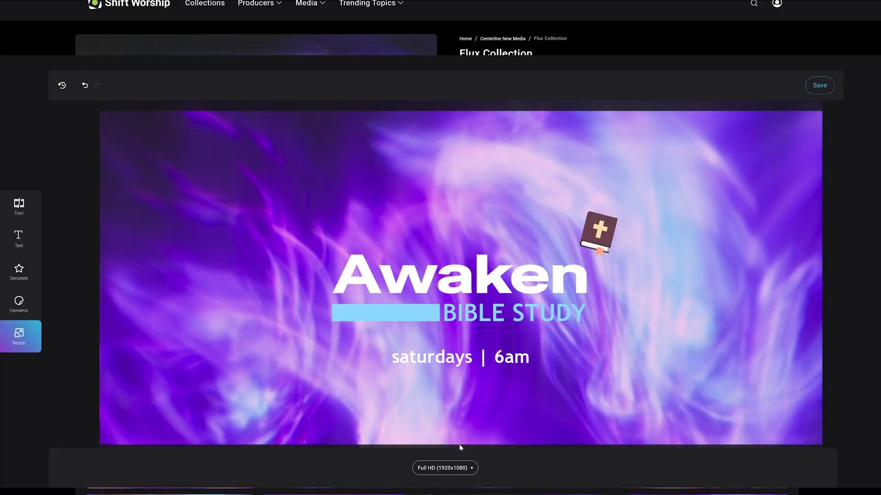
{"action": "left_click", "coordinate": [460, 469]}
{"action": "left_click", "coordinate": [434, 417]}
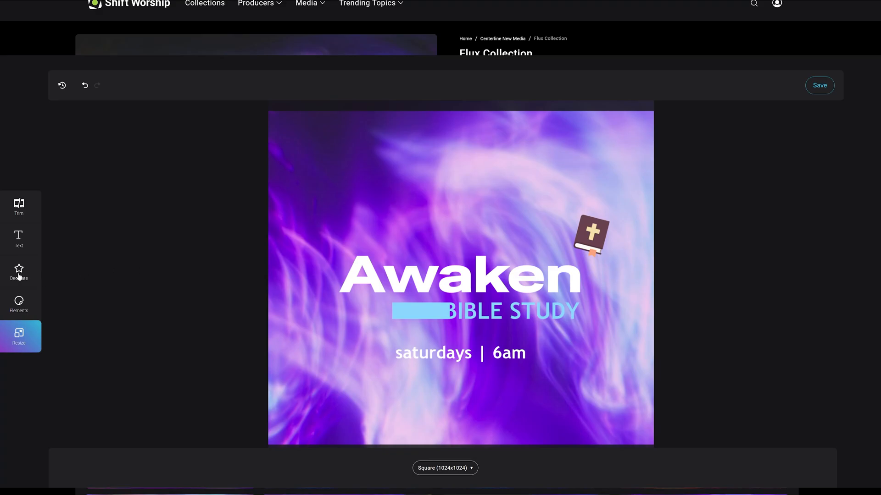
- Select the light blue bar beside "BIBLE STUDY" in the square layout to examine its placement
{"action": "left_click", "coordinate": [19, 275]}
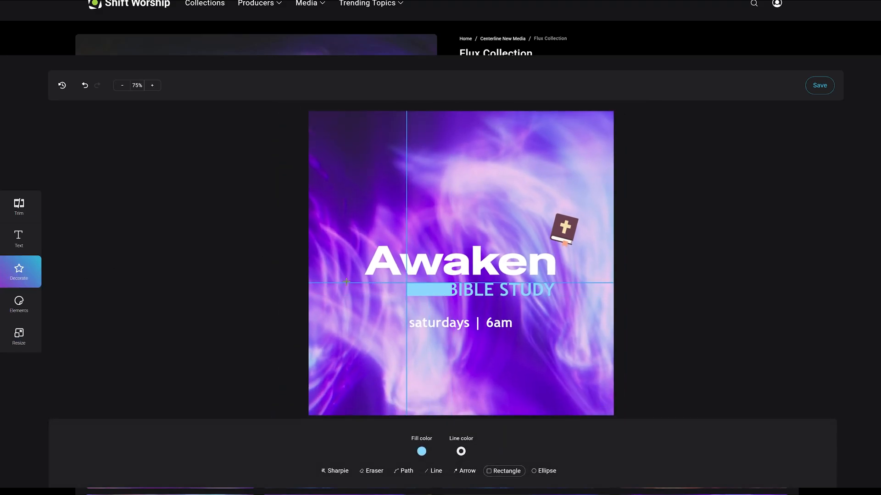
{"action": "left_click", "coordinate": [423, 292]}
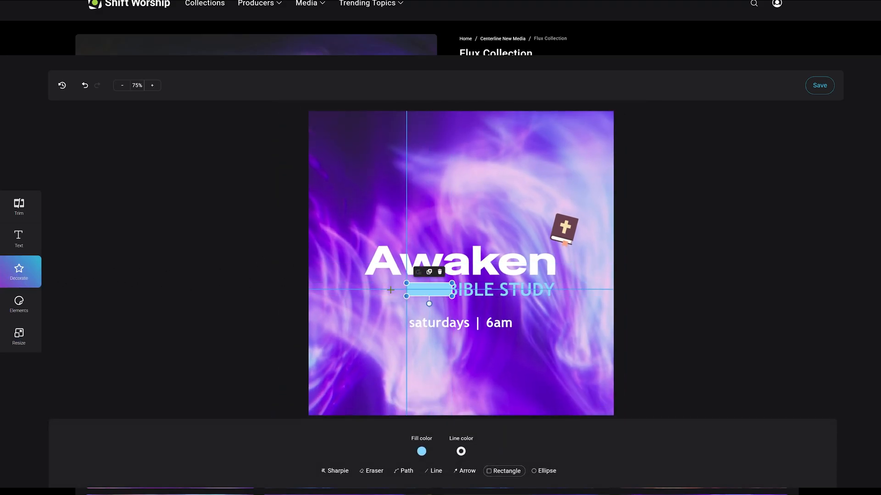
- Try the TripleWide HD (3840x720) and 4K UHD (3840x2160) sizes for the design
{"action": "left_click", "coordinate": [19, 337]}
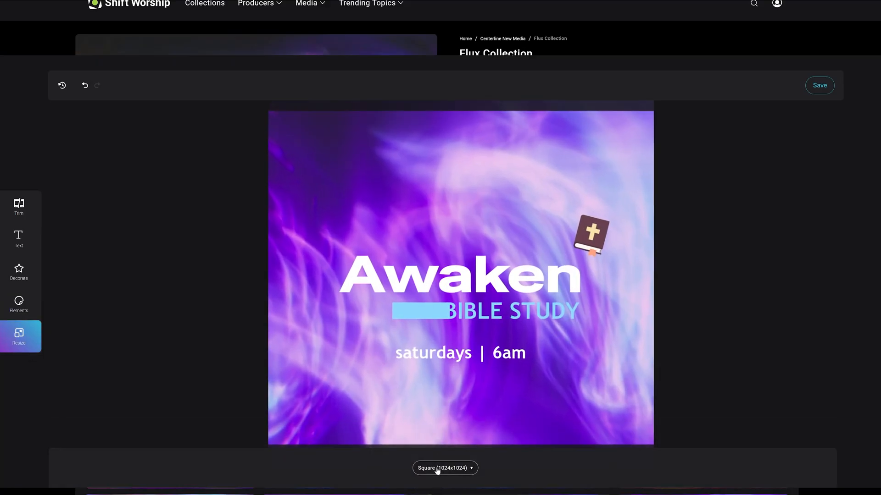
{"action": "left_click", "coordinate": [437, 469]}
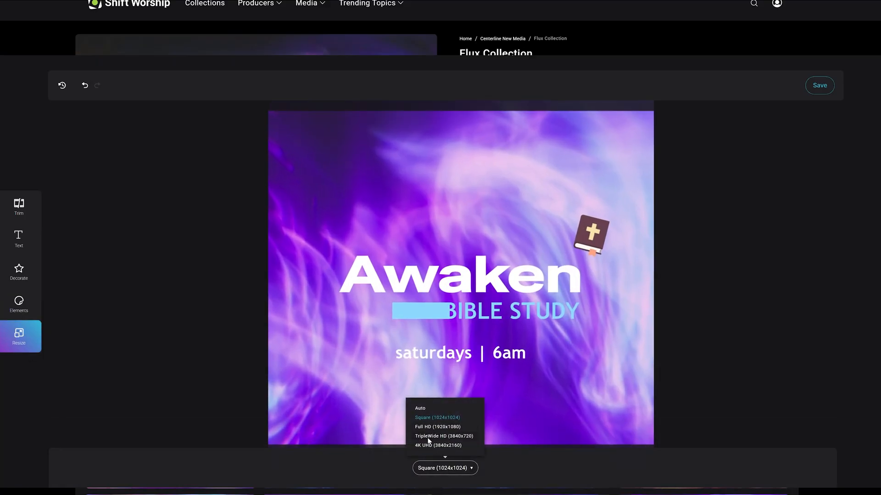
{"action": "left_click", "coordinate": [429, 437]}
{"action": "left_click", "coordinate": [438, 468]}
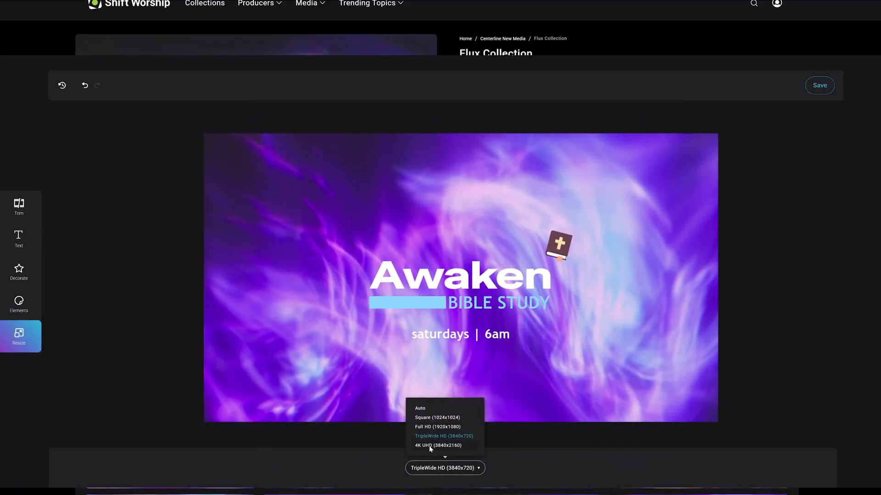
{"action": "left_click", "coordinate": [429, 445]}
- Set the design size to Full HD (1920x1080) and save the edited media
{"action": "left_click", "coordinate": [454, 468]}
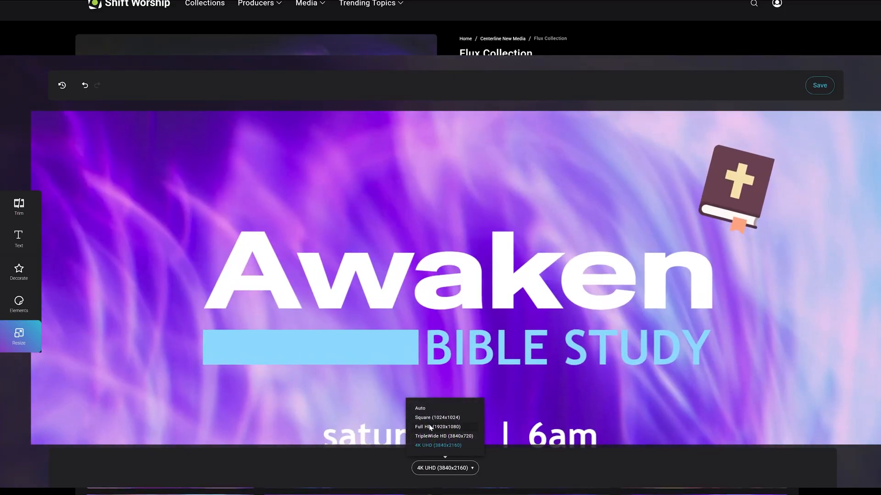
{"action": "left_click", "coordinate": [430, 427]}
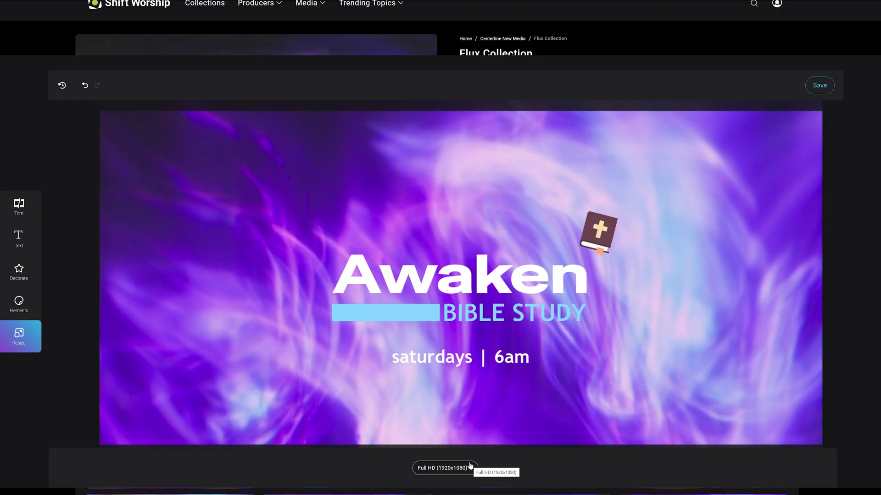
{"action": "left_click", "coordinate": [811, 92]}
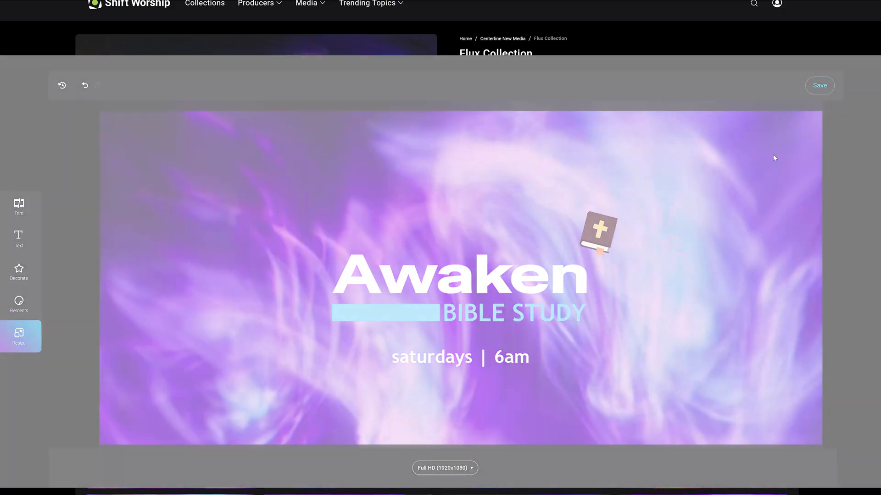